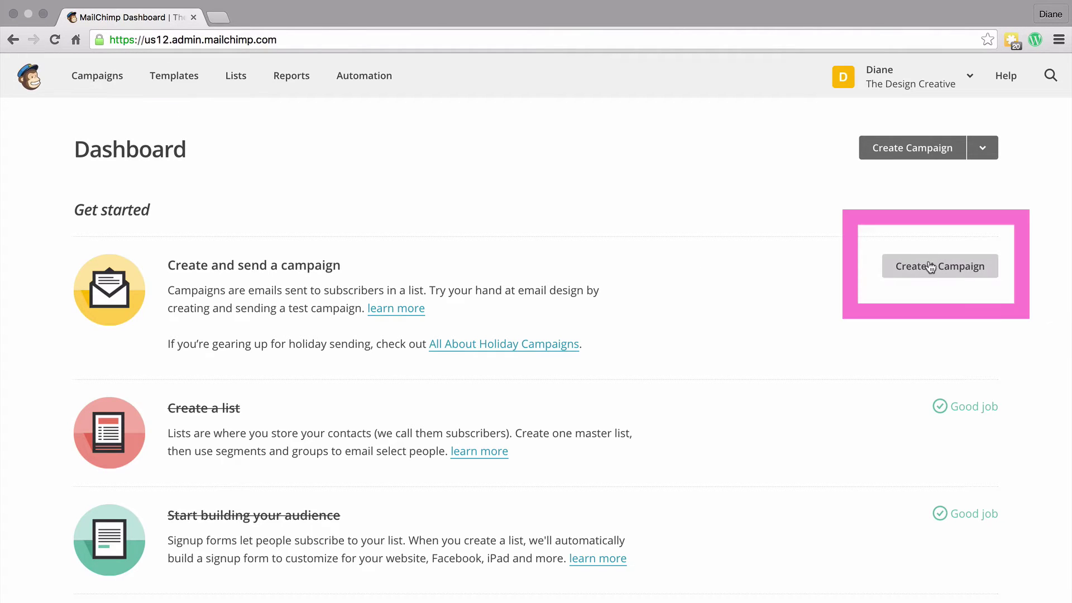
Open the Campaigns page and start creating a new campaign
{"action": "left_click", "coordinate": [93, 81]}
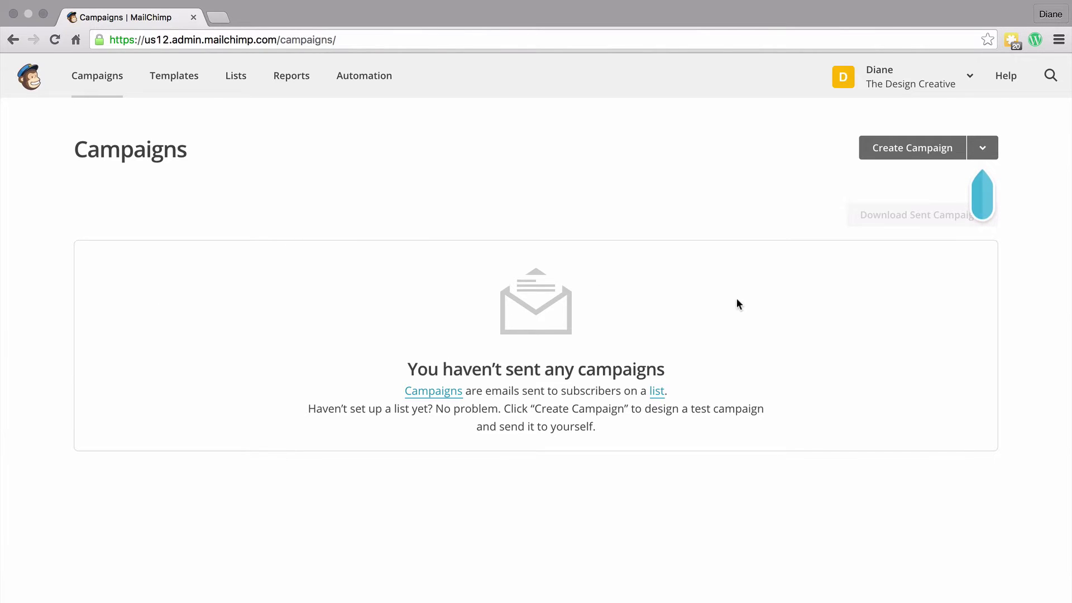
{"action": "left_click", "coordinate": [892, 152]}
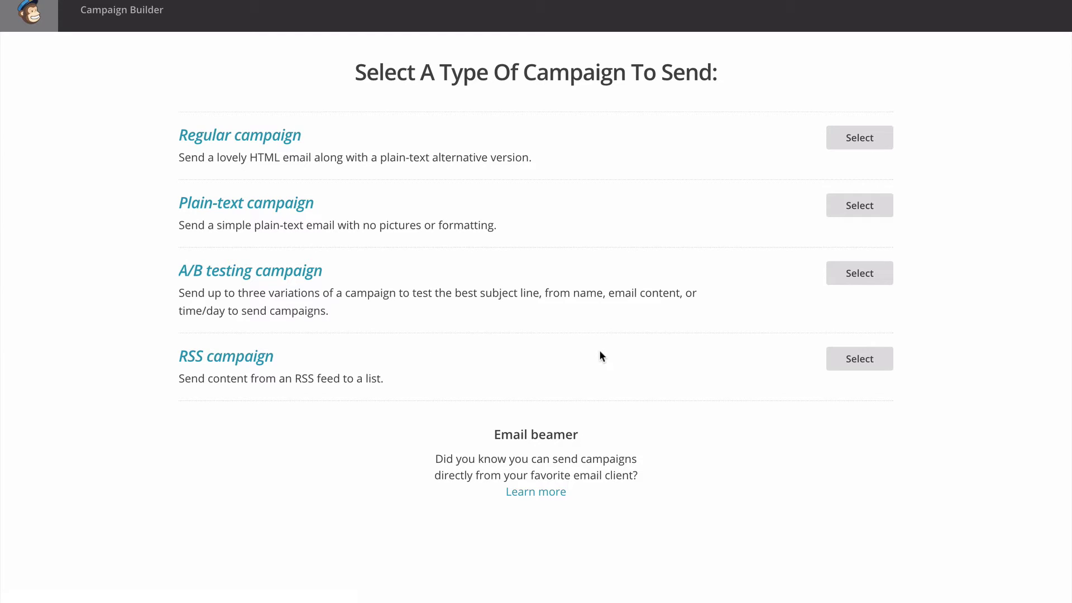
Choose a Regular campaign and look through the saved segment choices
{"action": "left_click", "coordinate": [857, 140]}
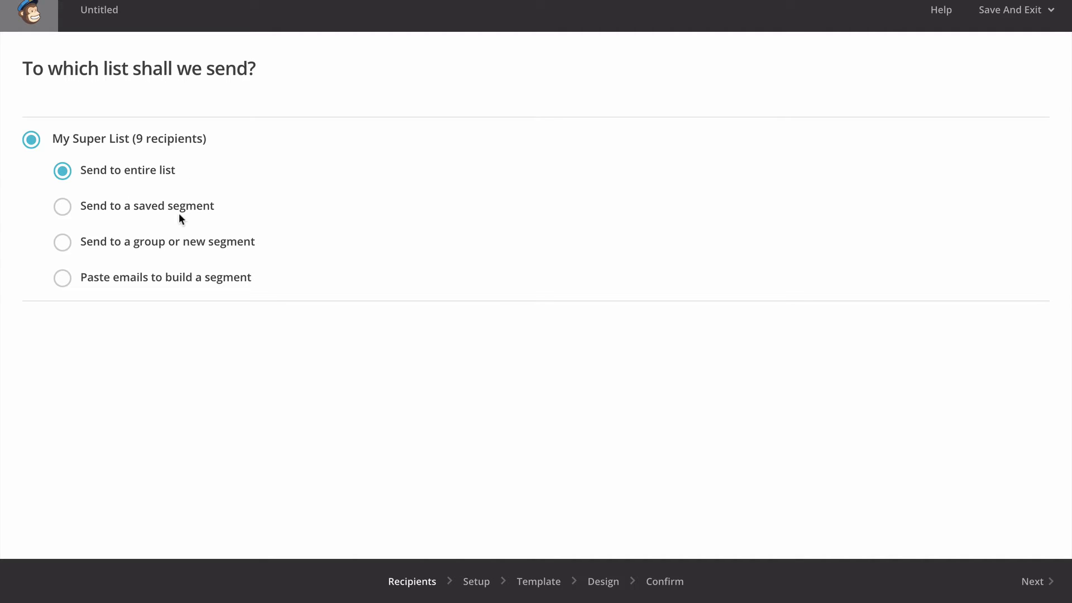
{"action": "left_click", "coordinate": [62, 206]}
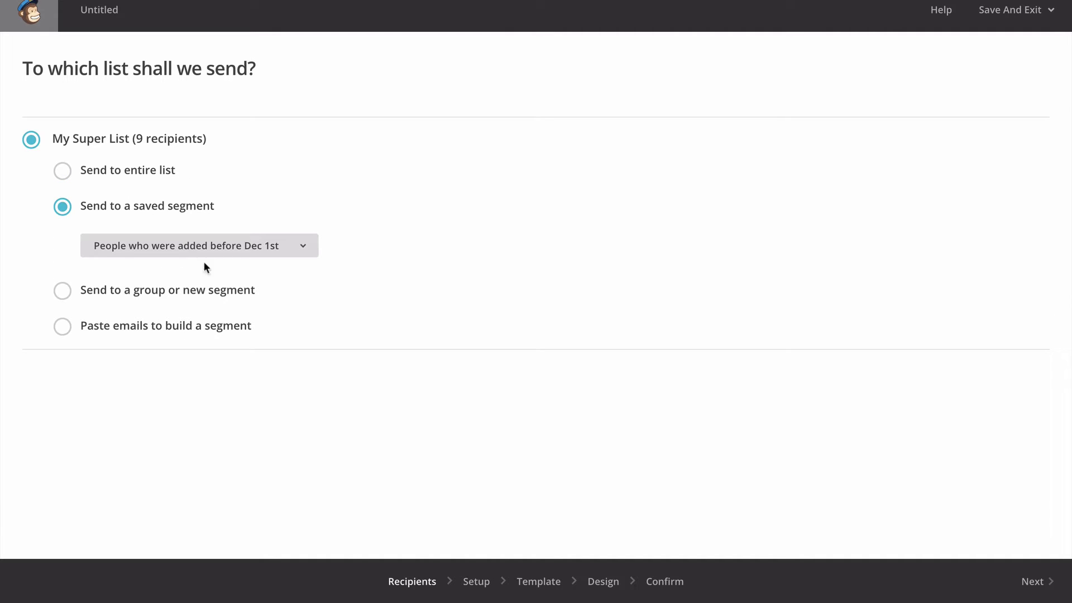
{"action": "left_click", "coordinate": [273, 247]}
{"action": "left_click", "coordinate": [268, 246]}
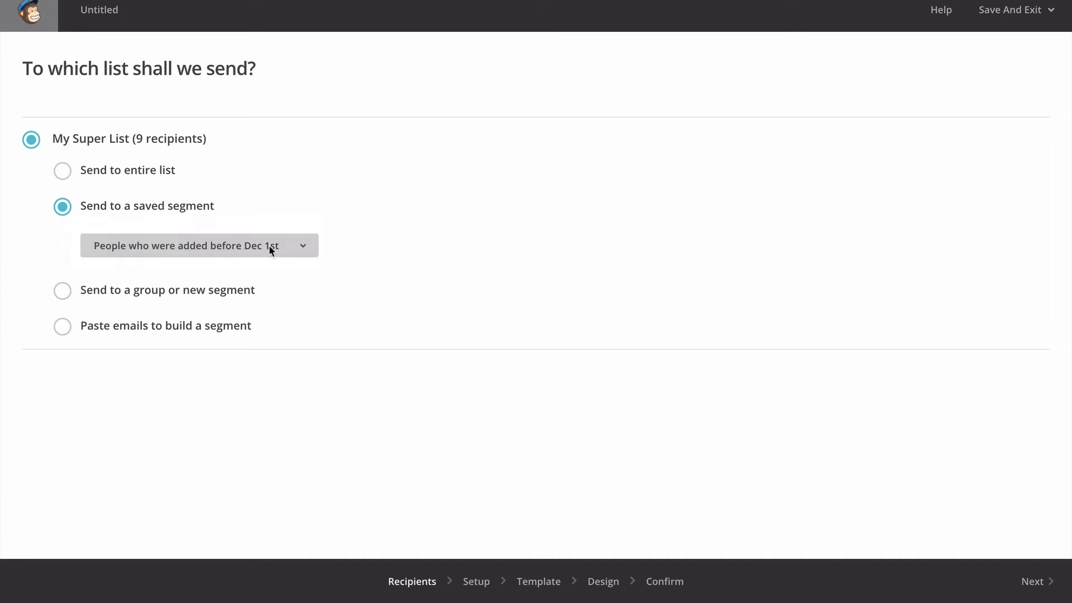
Try a new segment condition on Potential clients, switching the field between email client and Clients
{"action": "left_click", "coordinate": [62, 291]}
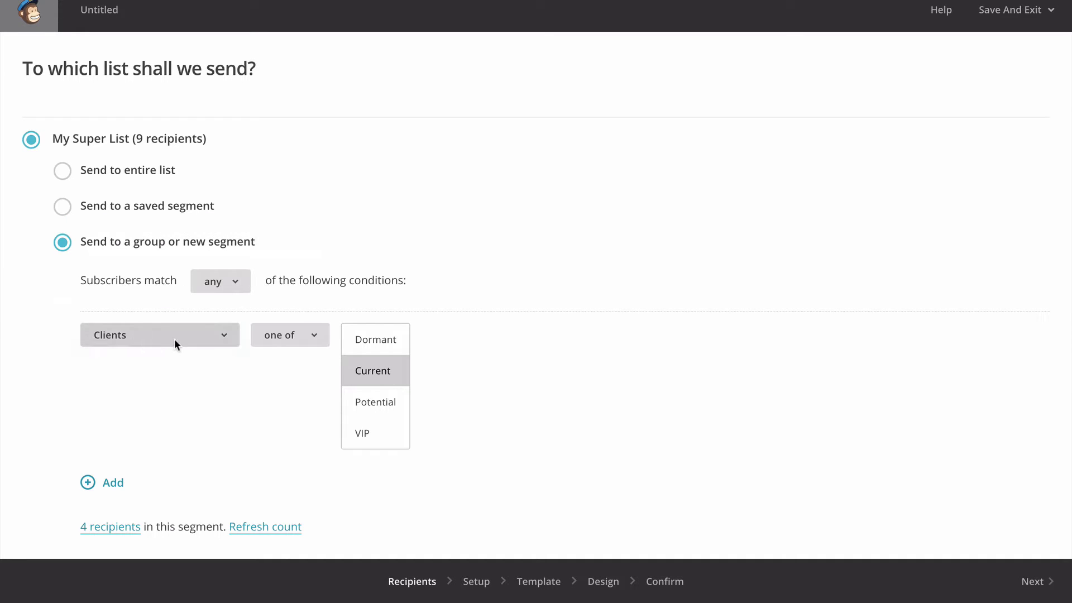
{"action": "left_click", "coordinate": [395, 411]}
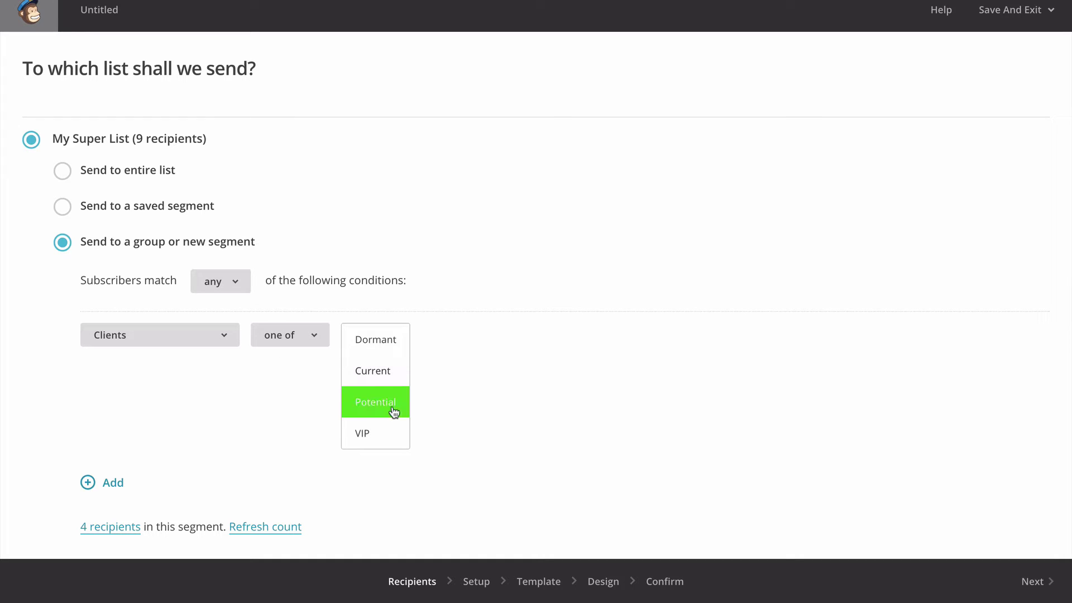
{"action": "left_click", "coordinate": [207, 334]}
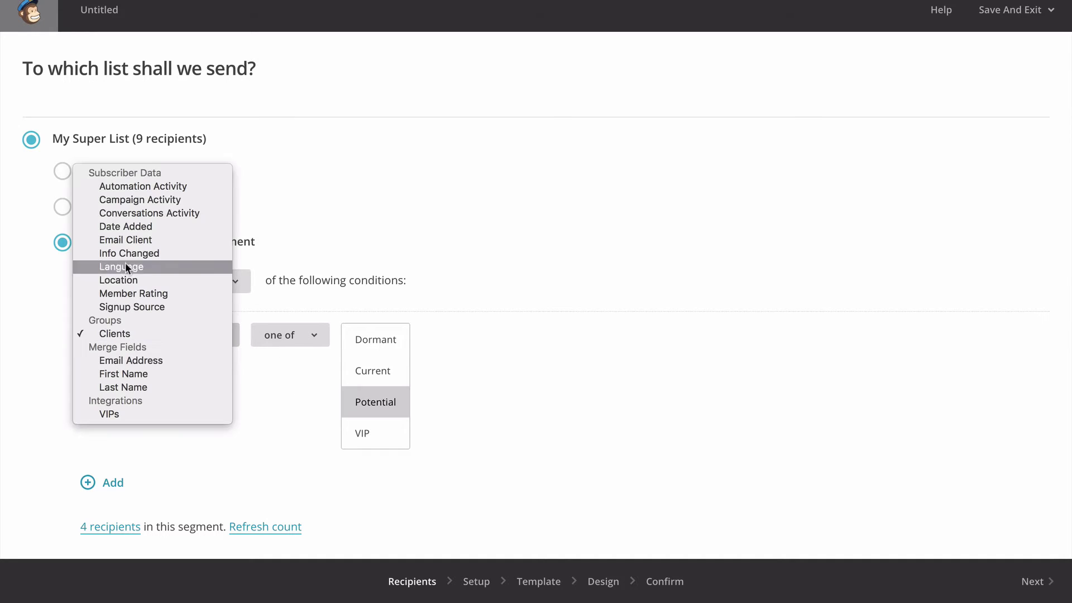
{"action": "left_click", "coordinate": [153, 242]}
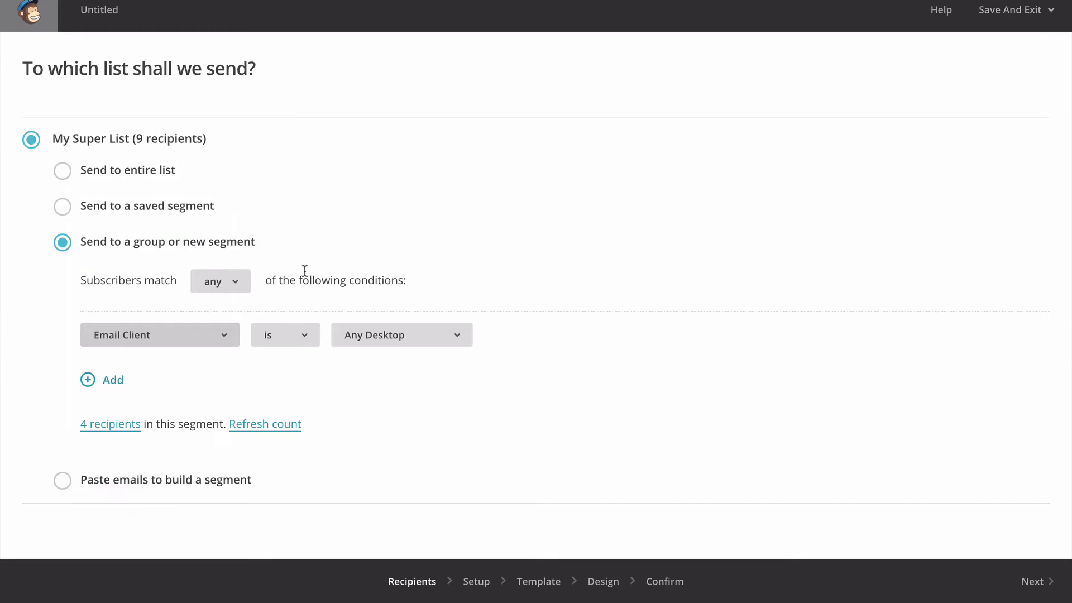
{"action": "left_click", "coordinate": [192, 335]}
{"action": "left_click", "coordinate": [179, 427]}
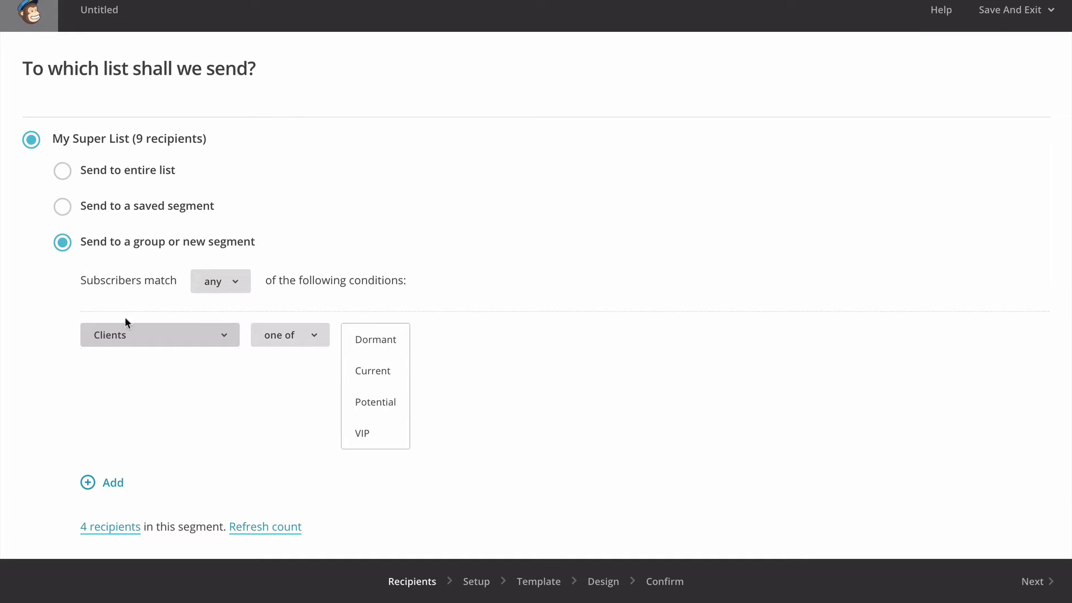
{"action": "scroll", "coordinate": [135, 278], "scroll_direction": "down", "scroll_amount": 1}
{"action": "scroll", "coordinate": [134, 277], "scroll_direction": "up", "scroll_amount": 1}
Send to the entire My Super List and continue to Campaign info
{"action": "left_click", "coordinate": [66, 175]}
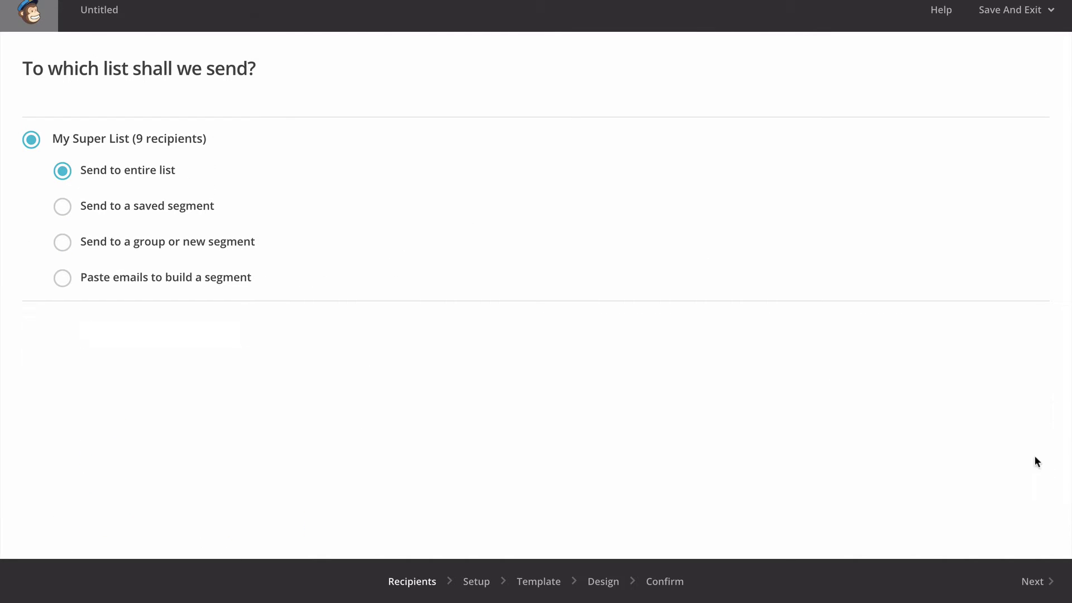
{"action": "left_click", "coordinate": [1037, 582]}
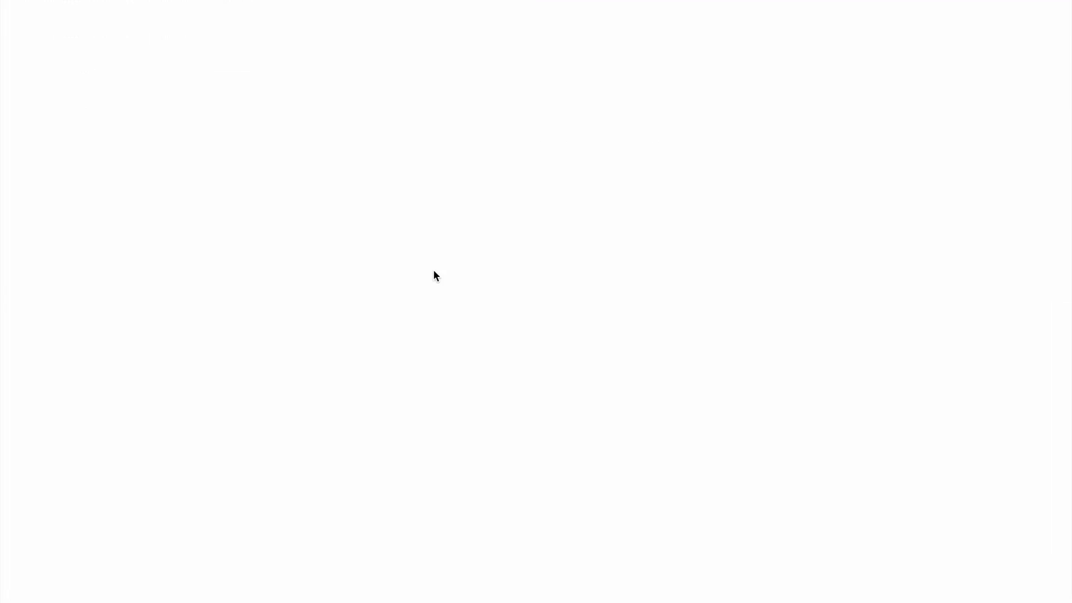
{"action": "left_click", "coordinate": [225, 262]}
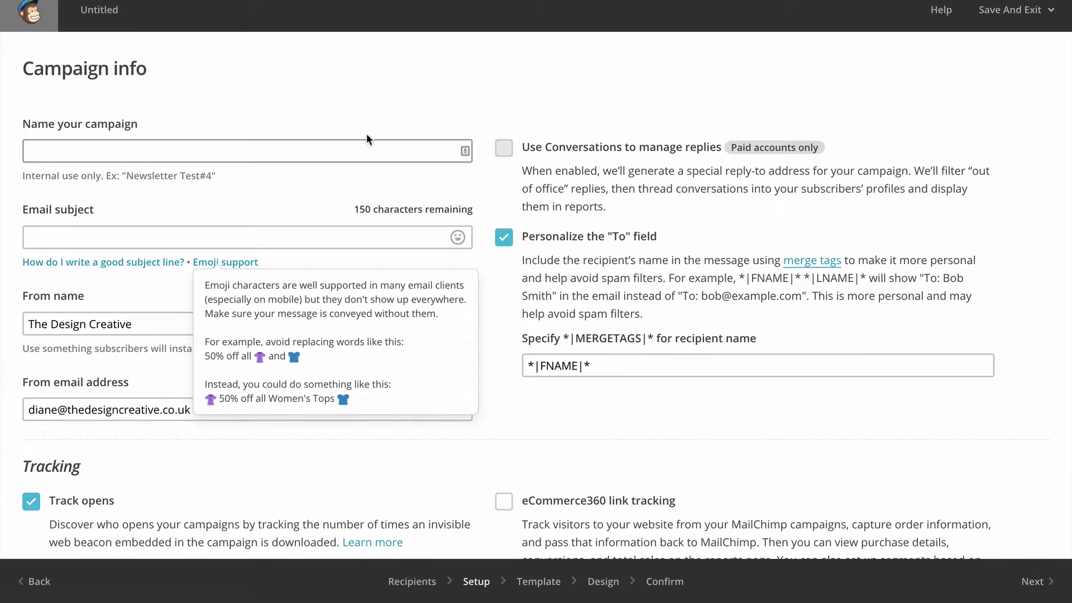
Name the campaign 'Serial Killers'
{"action": "left_click", "coordinate": [152, 107]}
{"action": "left_click", "coordinate": [107, 152]}
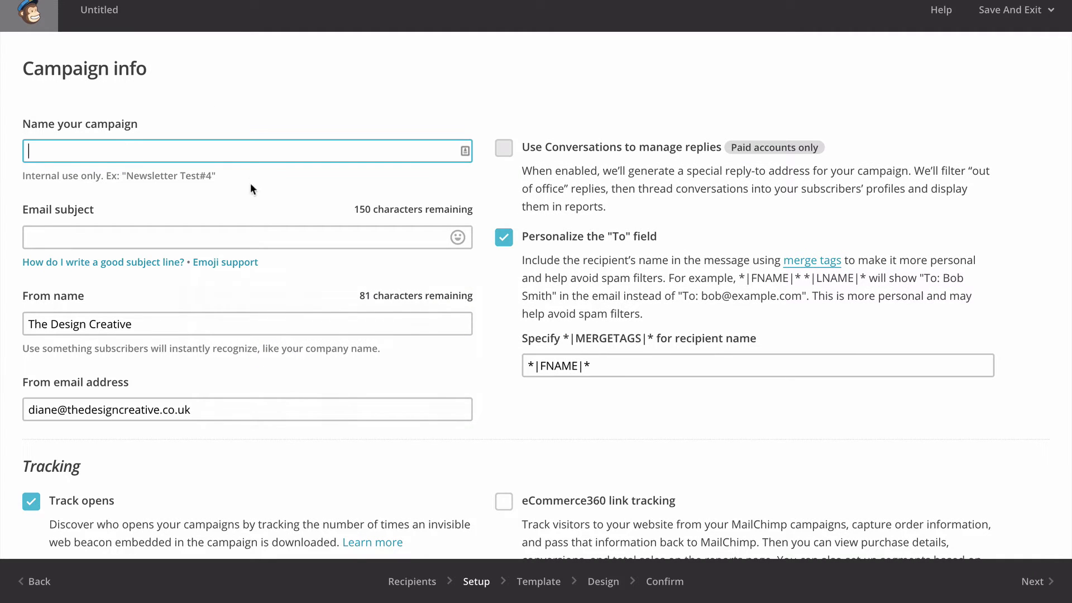
{"action": "scroll", "coordinate": [237, 207], "scroll_direction": "down", "scroll_amount": 3}
{"action": "scroll", "coordinate": [251, 99], "scroll_direction": "up", "scroll_amount": 3}
{"action": "type", "text": "Serial Killers"}
{"action": "key", "text": "Tab"}
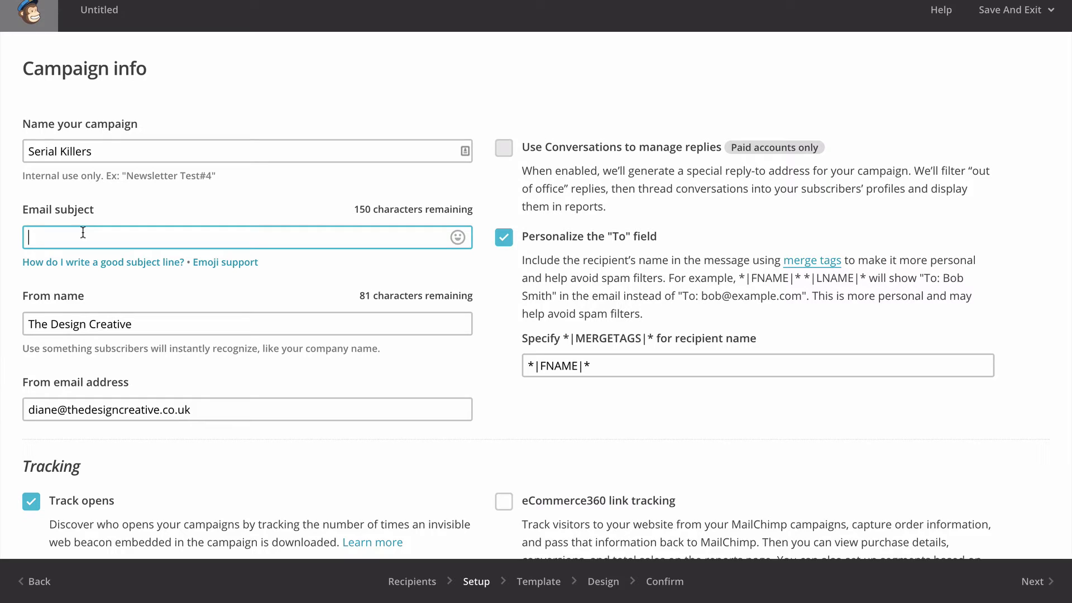
Set the subject 'The Worst Serial Killers in History' and keep the sender name unchanged
{"action": "type", "text": "The Worst Serial K"}
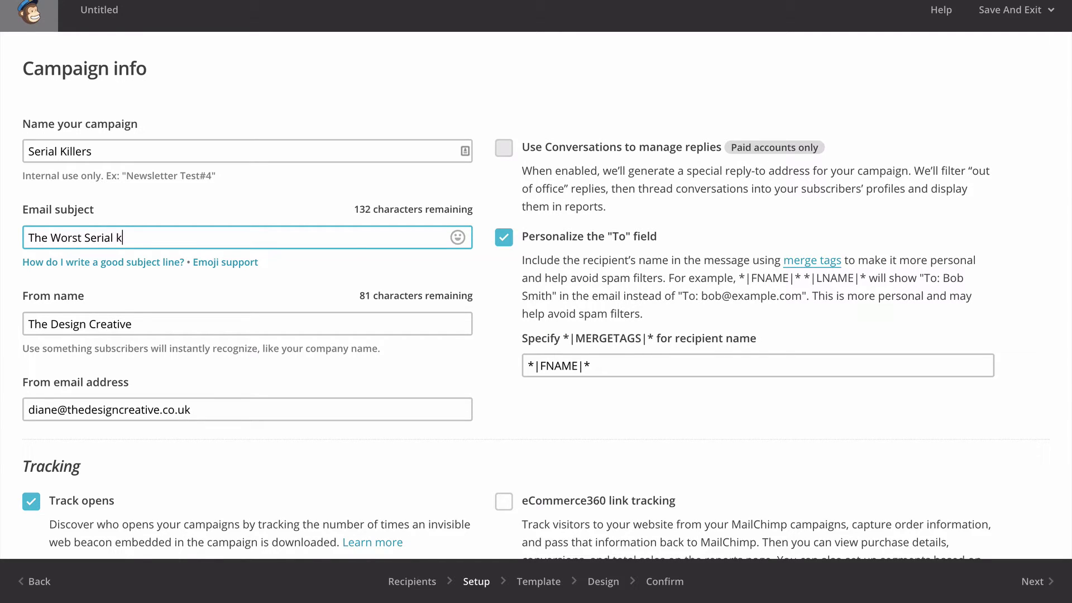
{"action": "type", "text": "illers in h"}
{"action": "key", "text": "BackSpace"}
{"action": "type", "text": "History"}
{"action": "scroll", "coordinate": [101, 223], "scroll_direction": "down", "scroll_amount": 2}
{"action": "triple_click", "coordinate": [179, 235]}
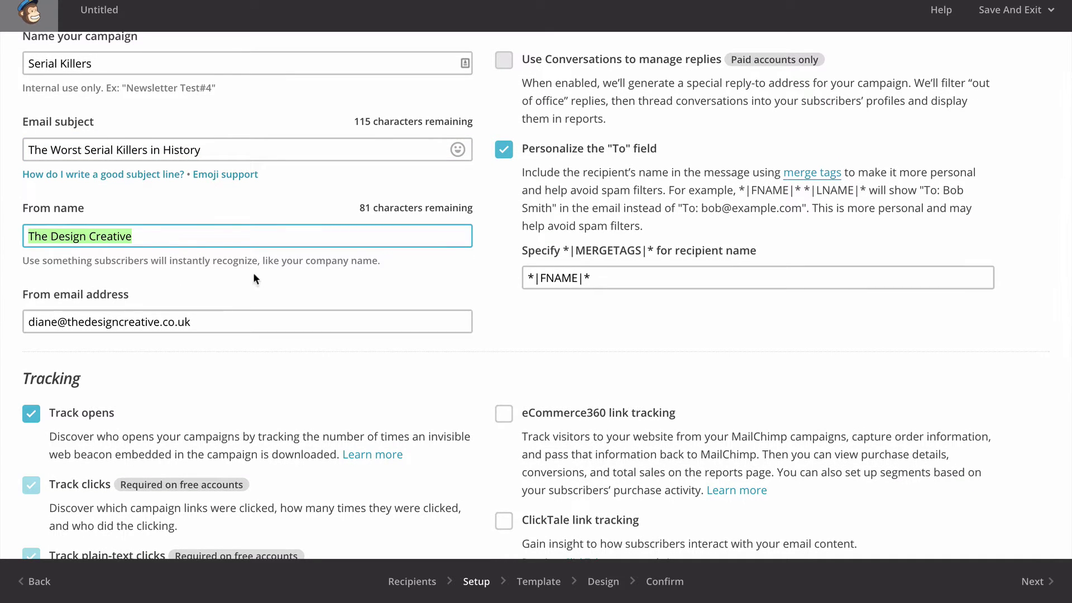
{"action": "scroll", "coordinate": [179, 208], "scroll_direction": "down", "scroll_amount": 3}
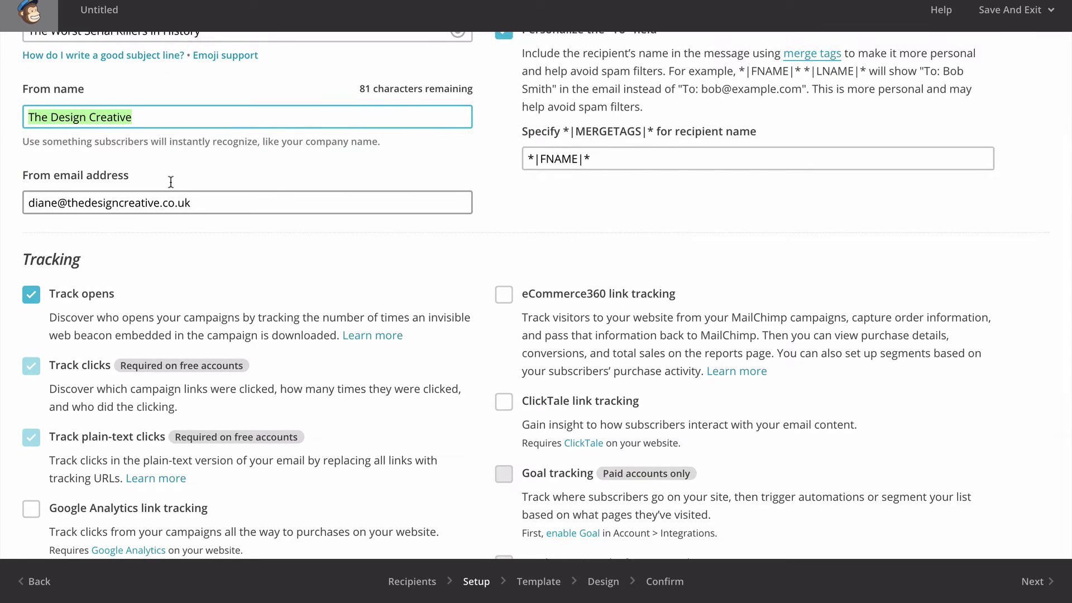
{"action": "scroll", "coordinate": [333, 204], "scroll_direction": "up", "scroll_amount": 3}
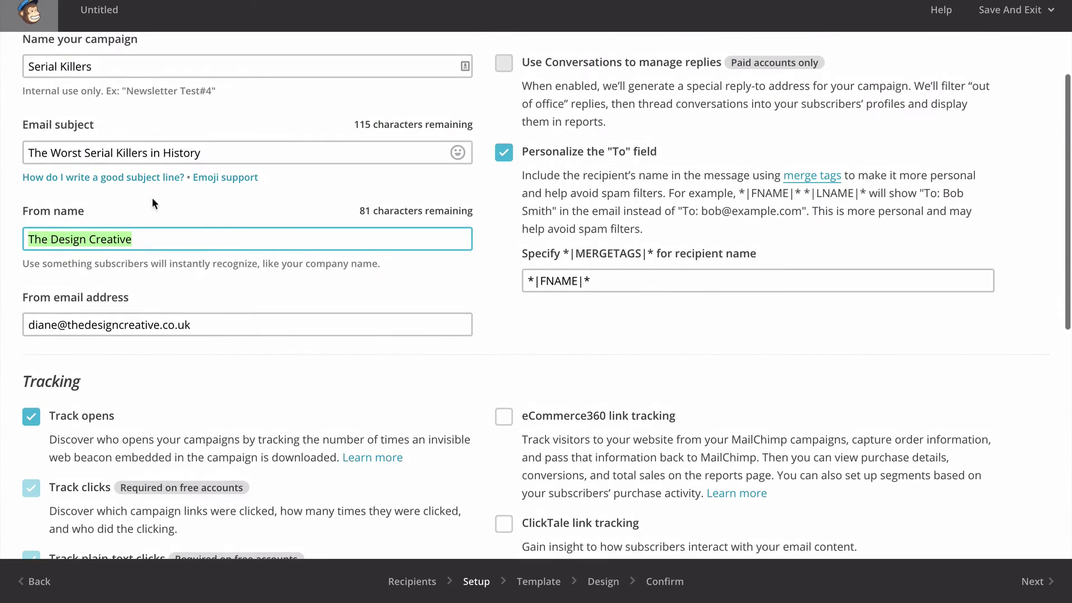
{"action": "scroll", "coordinate": [252, 201], "scroll_direction": "down", "scroll_amount": 2}
{"action": "scroll", "coordinate": [252, 201], "scroll_direction": "up", "scroll_amount": 5}
{"action": "left_click", "coordinate": [556, 276]}
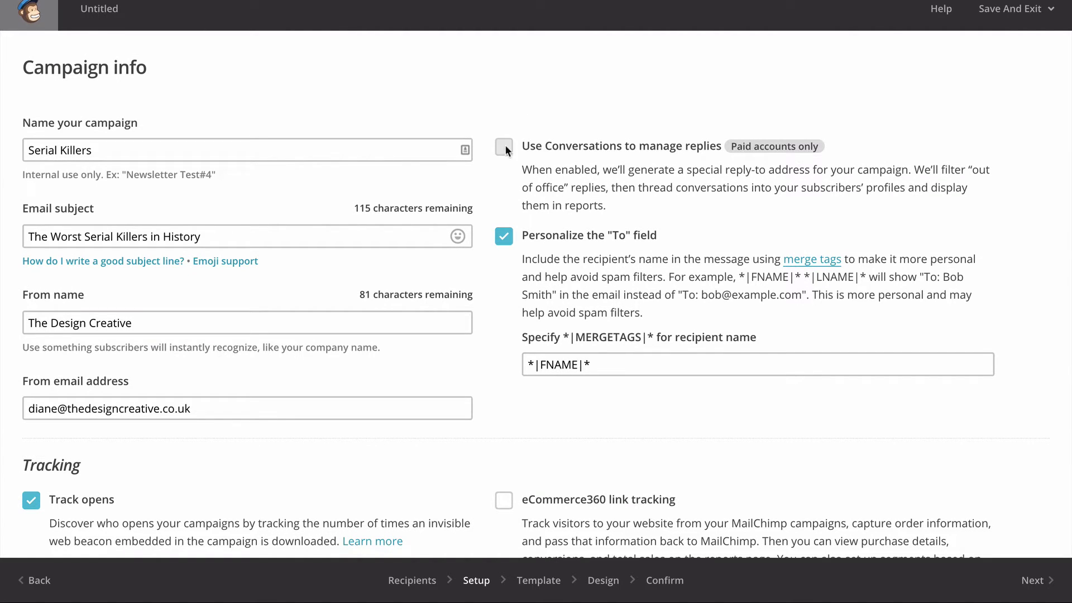
{"action": "scroll", "coordinate": [607, 184], "scroll_direction": "down", "scroll_amount": 3}
{"action": "scroll", "coordinate": [554, 170], "scroll_direction": "up", "scroll_amount": 3}
{"action": "scroll", "coordinate": [553, 157], "scroll_direction": "up", "scroll_amount": 1}
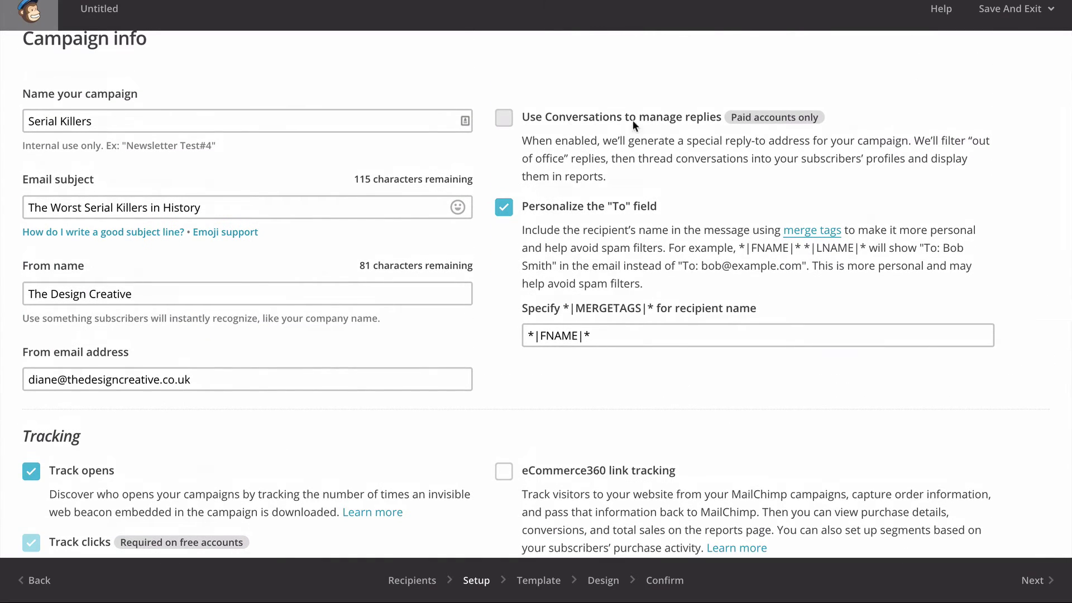
{"action": "scroll", "coordinate": [588, 165], "scroll_direction": "down", "scroll_amount": 6}
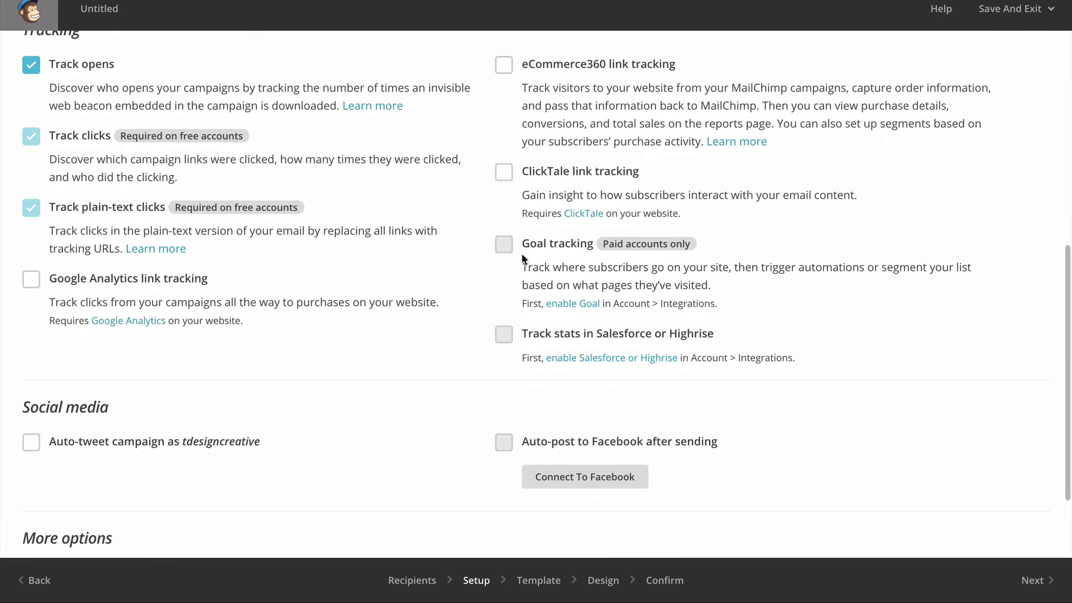
{"action": "scroll", "coordinate": [570, 246], "scroll_direction": "up", "scroll_amount": 1}
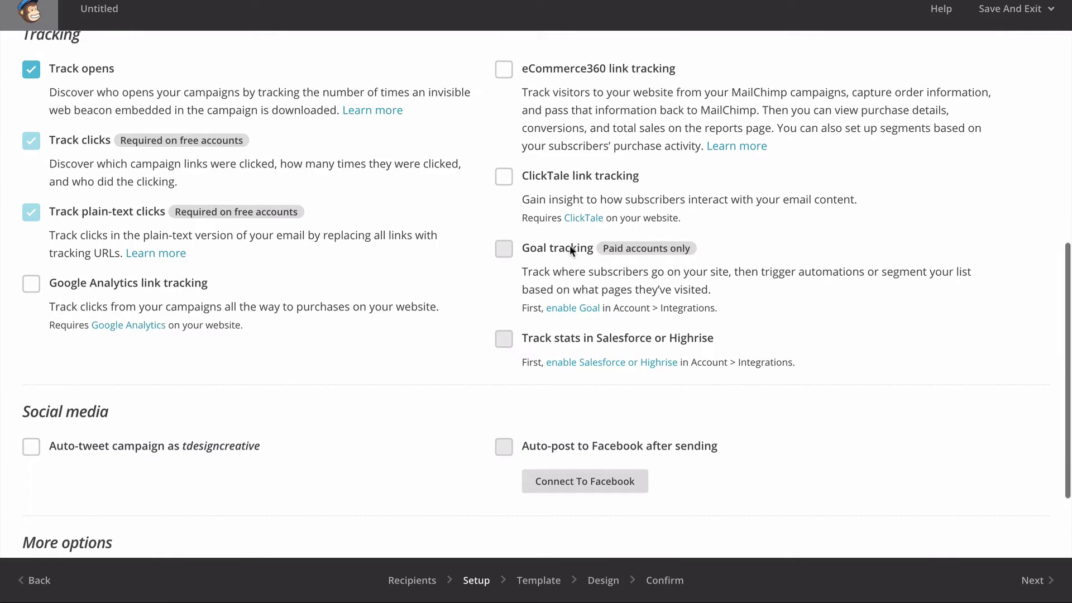
{"action": "scroll", "coordinate": [531, 244], "scroll_direction": "up", "scroll_amount": 5}
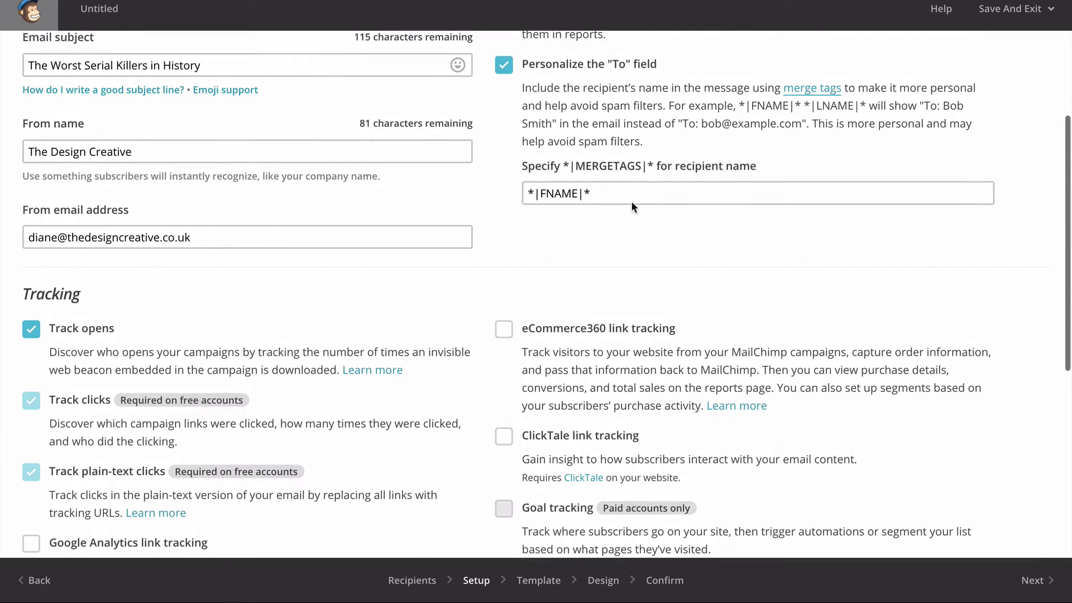
{"action": "scroll", "coordinate": [565, 143], "scroll_direction": "up", "scroll_amount": 1}
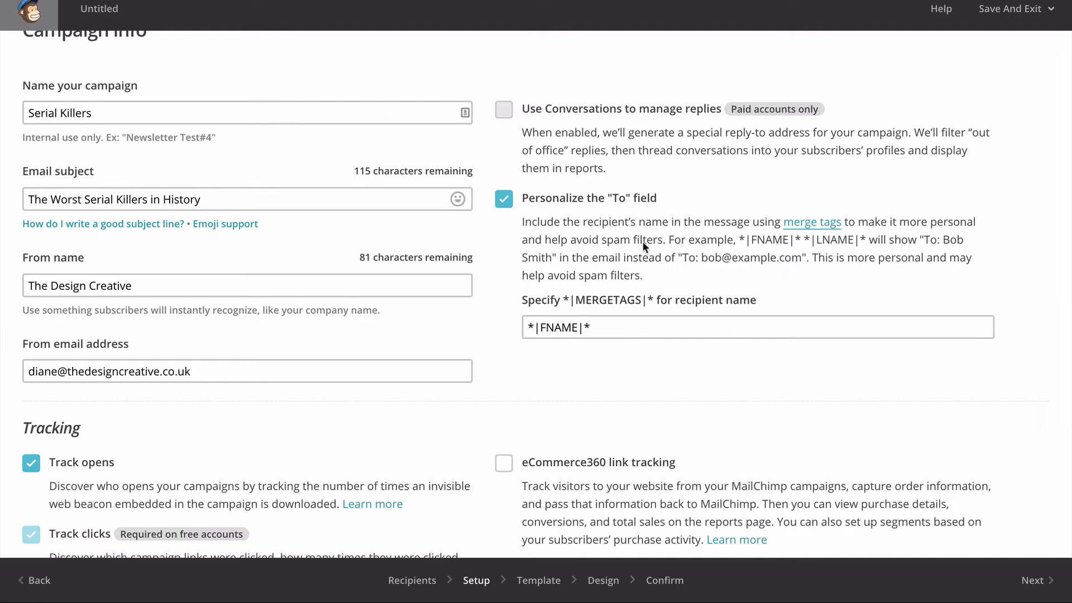
Enable the Auto-convert video checkbox under More options on the Setup page
{"action": "scroll", "coordinate": [643, 246], "scroll_direction": "down", "scroll_amount": 4}
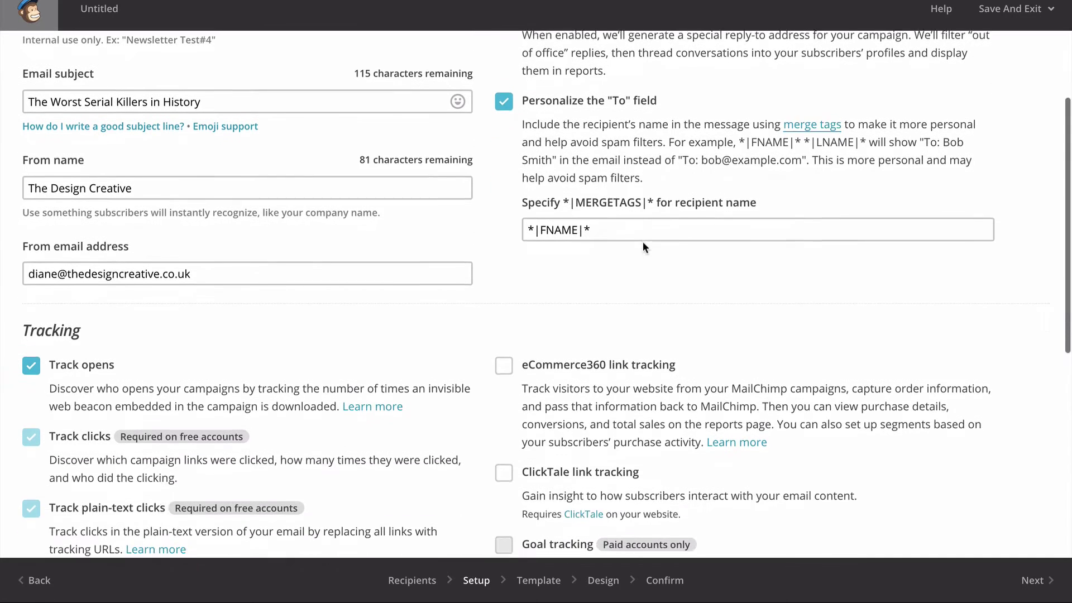
{"action": "scroll", "coordinate": [615, 252], "scroll_direction": "down", "scroll_amount": 1}
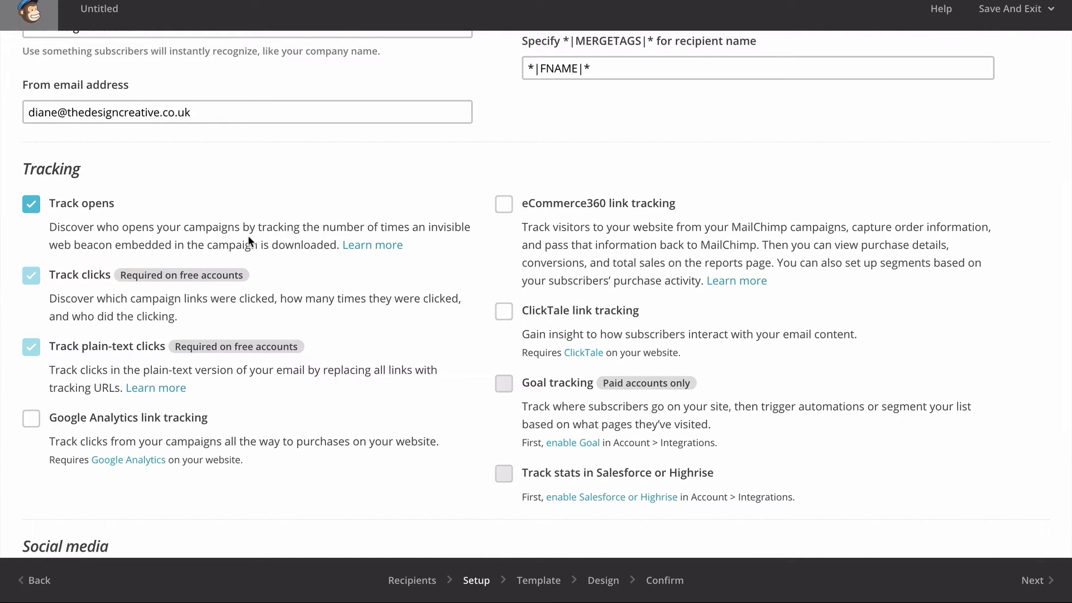
{"action": "scroll", "coordinate": [168, 391], "scroll_direction": "up", "scroll_amount": 1}
{"action": "scroll", "coordinate": [553, 244], "scroll_direction": "down", "scroll_amount": 2}
{"action": "scroll", "coordinate": [210, 229], "scroll_direction": "down", "scroll_amount": 2}
{"action": "scroll", "coordinate": [222, 229], "scroll_direction": "down", "scroll_amount": 2}
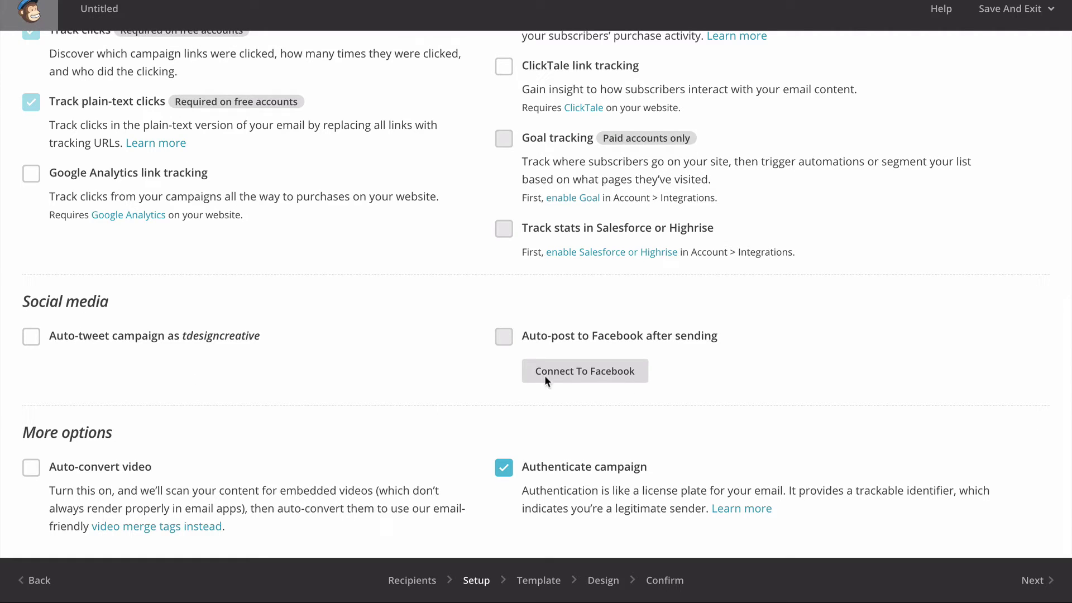
{"action": "scroll", "coordinate": [304, 316], "scroll_direction": "down", "scroll_amount": 1}
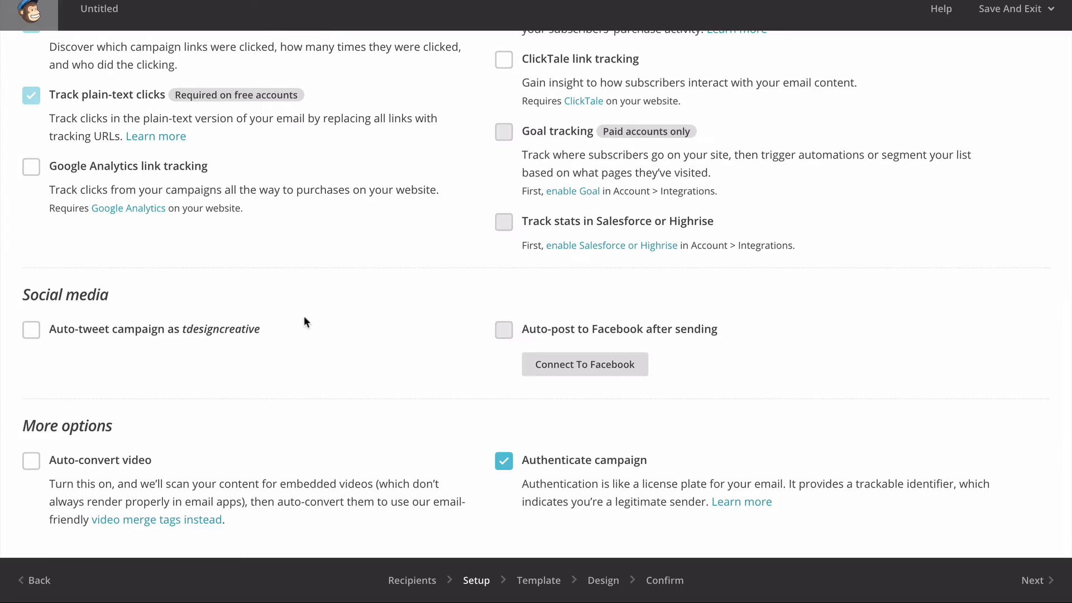
{"action": "left_click", "coordinate": [31, 461]}
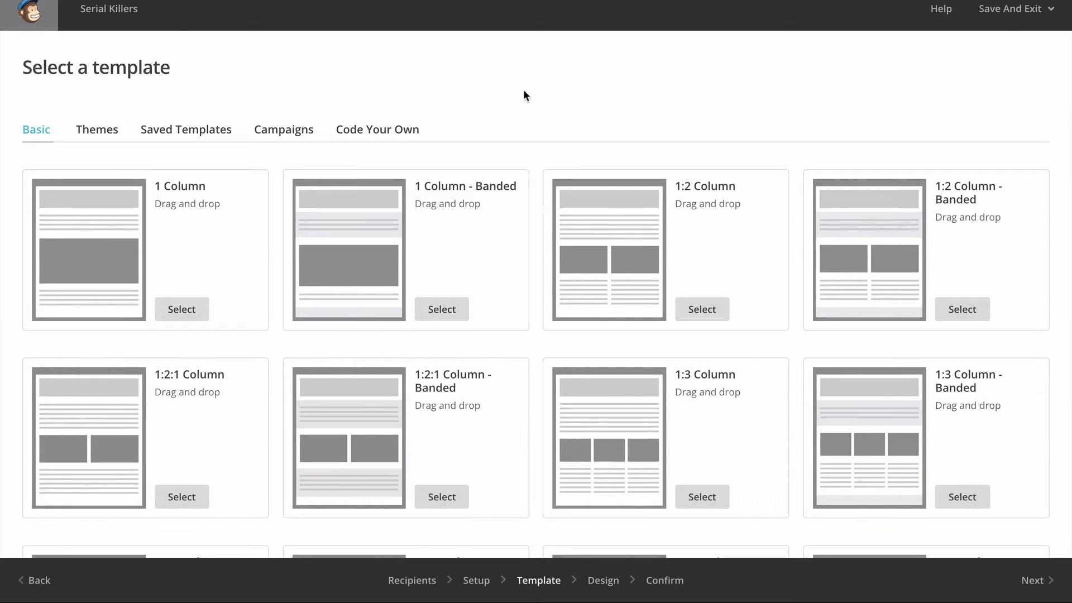
Scroll through the Basic layouts, 1 Column to Simple Text, and back to the top
{"action": "scroll", "coordinate": [545, 145], "scroll_direction": "down", "scroll_amount": 2}
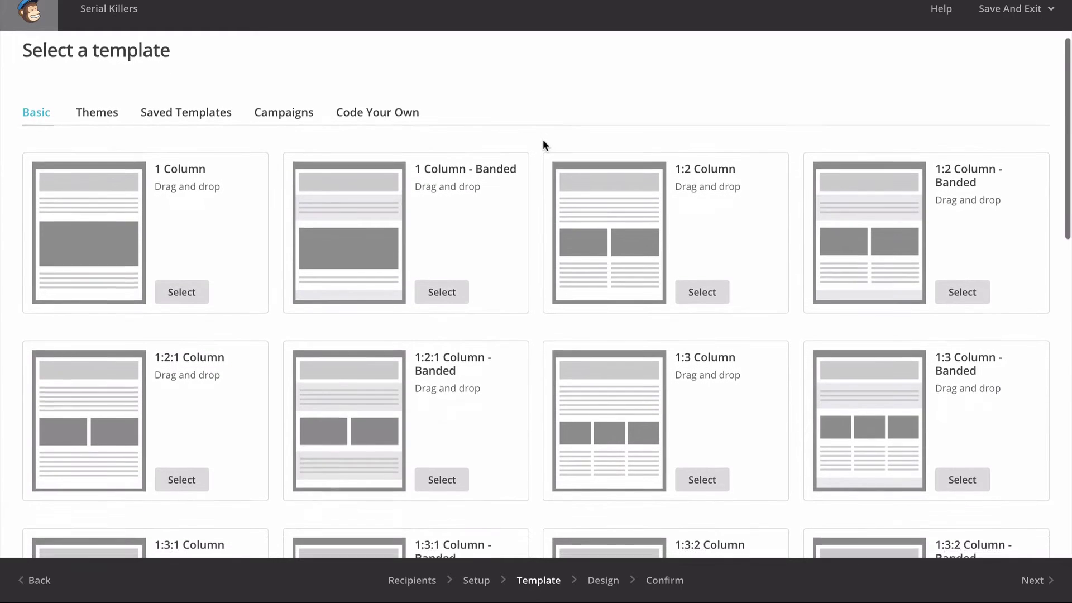
{"action": "scroll", "coordinate": [543, 144], "scroll_direction": "down", "scroll_amount": 10}
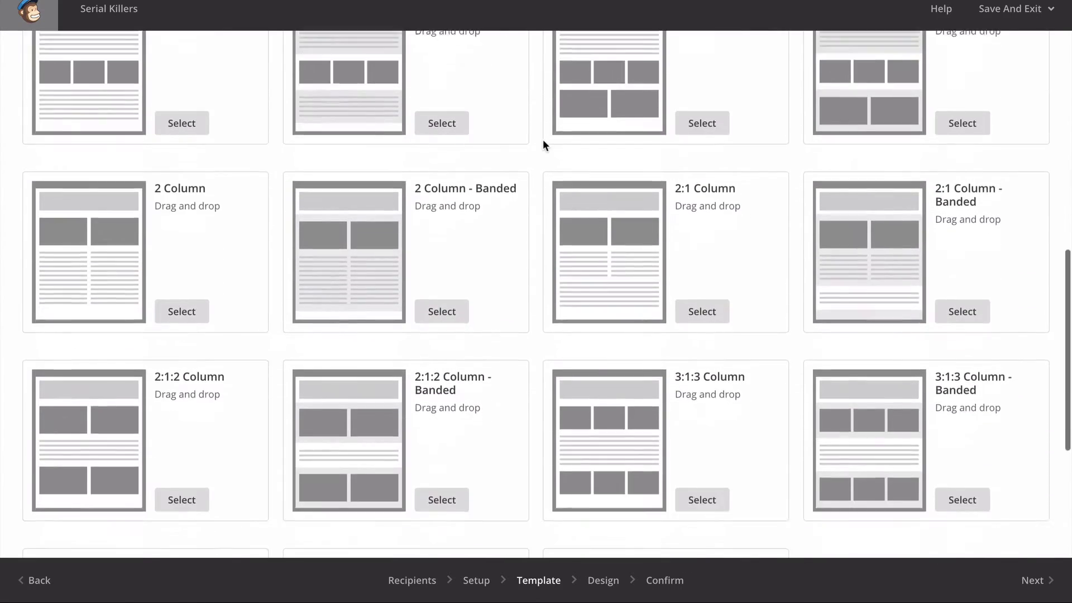
{"action": "scroll", "coordinate": [544, 145], "scroll_direction": "up", "scroll_amount": 5}
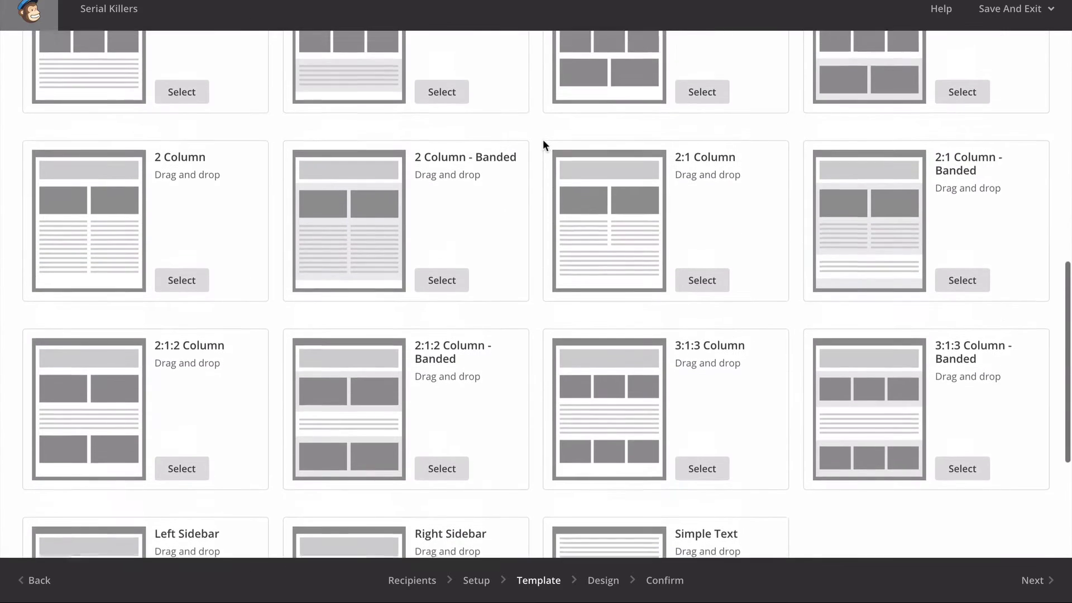
{"action": "scroll", "coordinate": [543, 145], "scroll_direction": "up", "scroll_amount": 7}
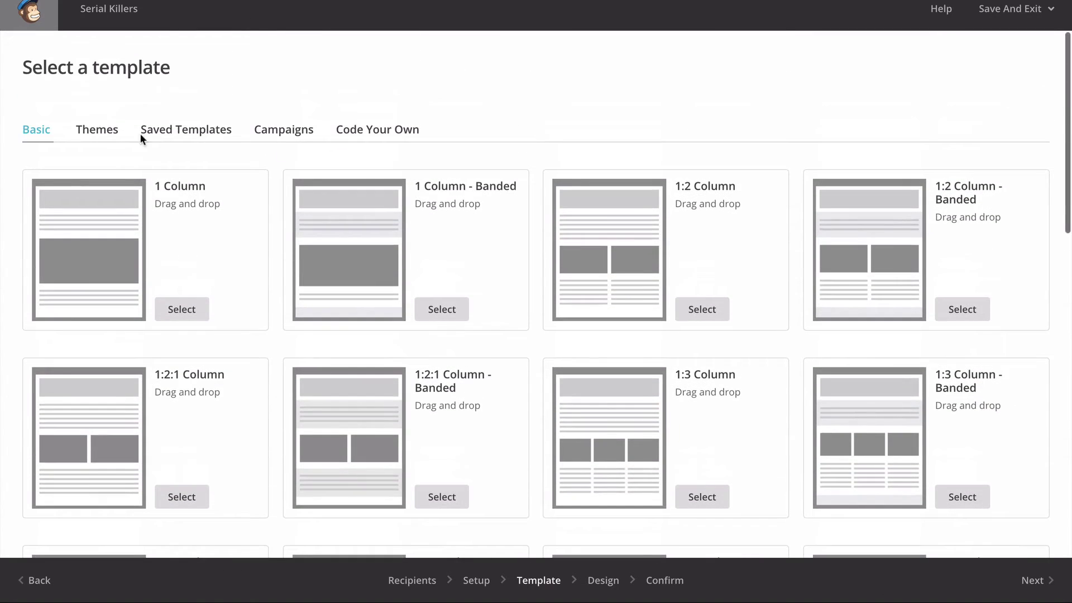
Open the Themes gallery and scroll through the Featured, Art and AutoConnect themes
{"action": "left_click", "coordinate": [91, 133]}
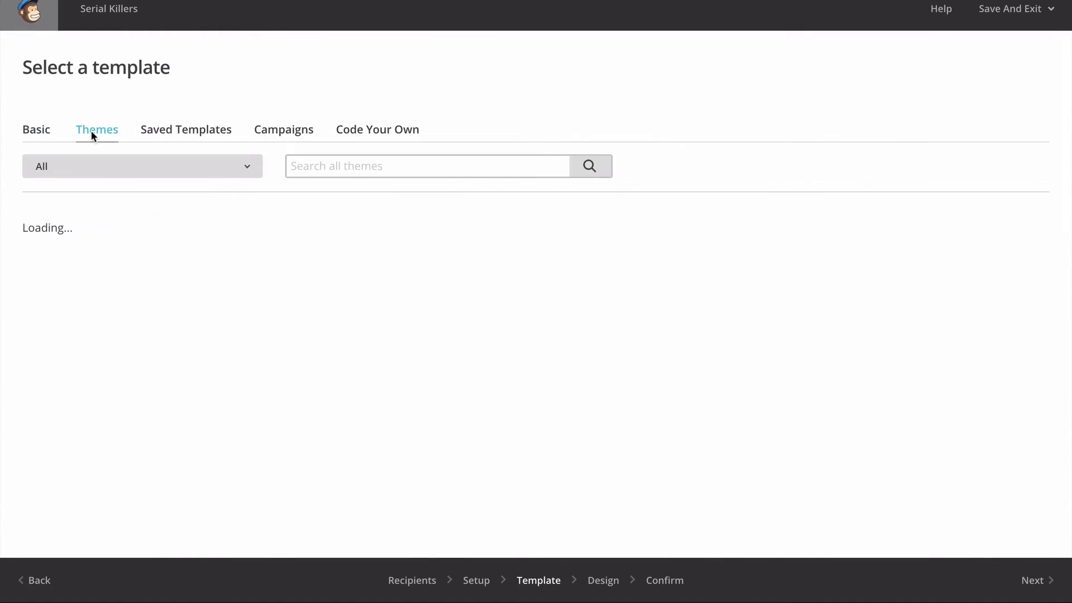
{"action": "scroll", "coordinate": [270, 203], "scroll_direction": "down", "scroll_amount": 3}
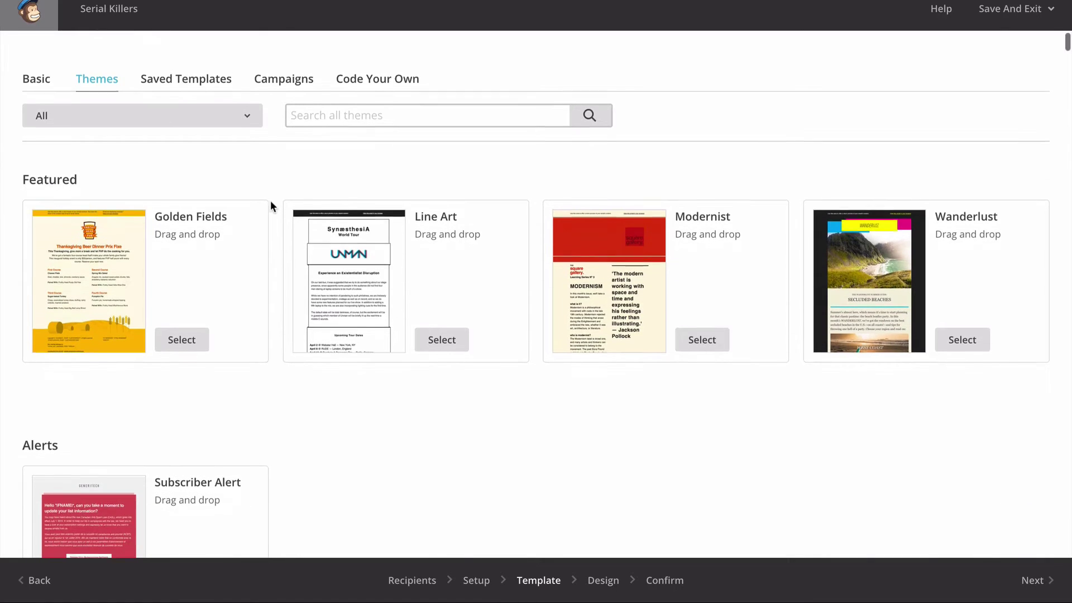
{"action": "scroll", "coordinate": [270, 204], "scroll_direction": "down", "scroll_amount": 12}
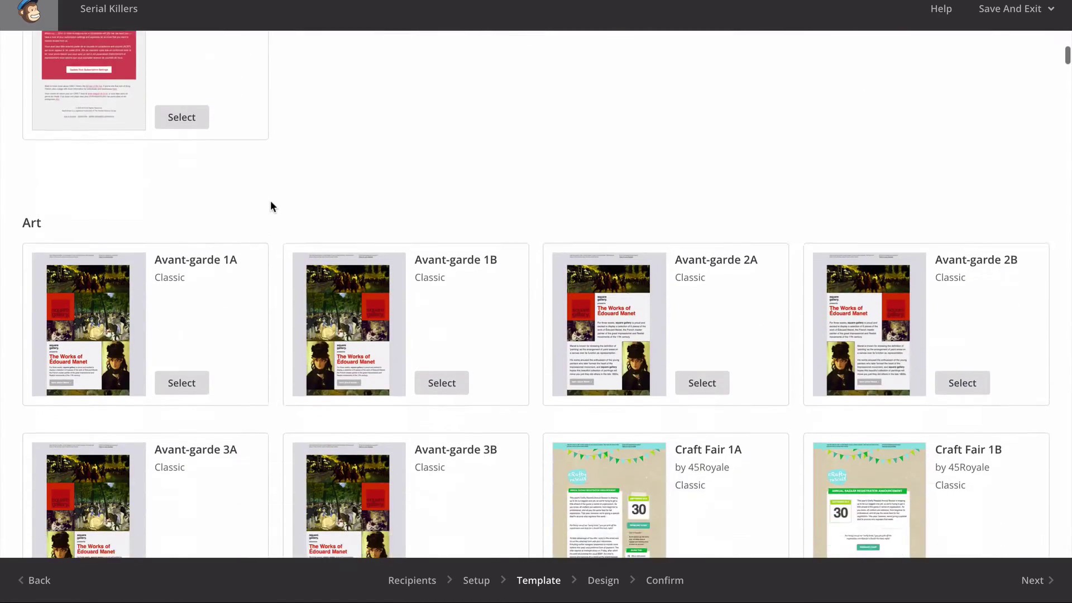
{"action": "scroll", "coordinate": [271, 203], "scroll_direction": "down", "scroll_amount": 12}
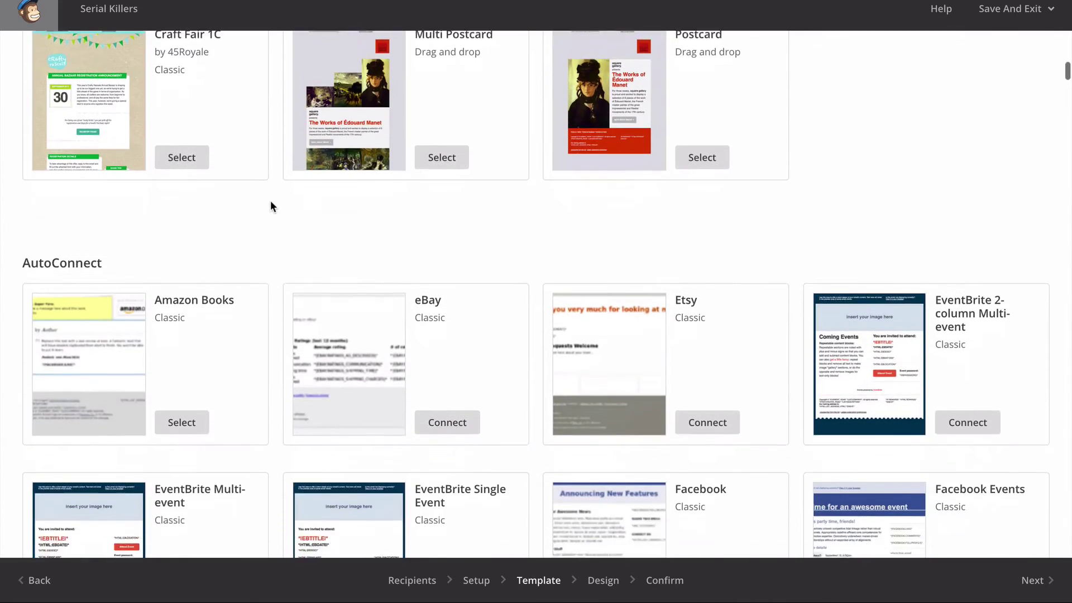
{"action": "scroll", "coordinate": [271, 205], "scroll_direction": "down", "scroll_amount": 15}
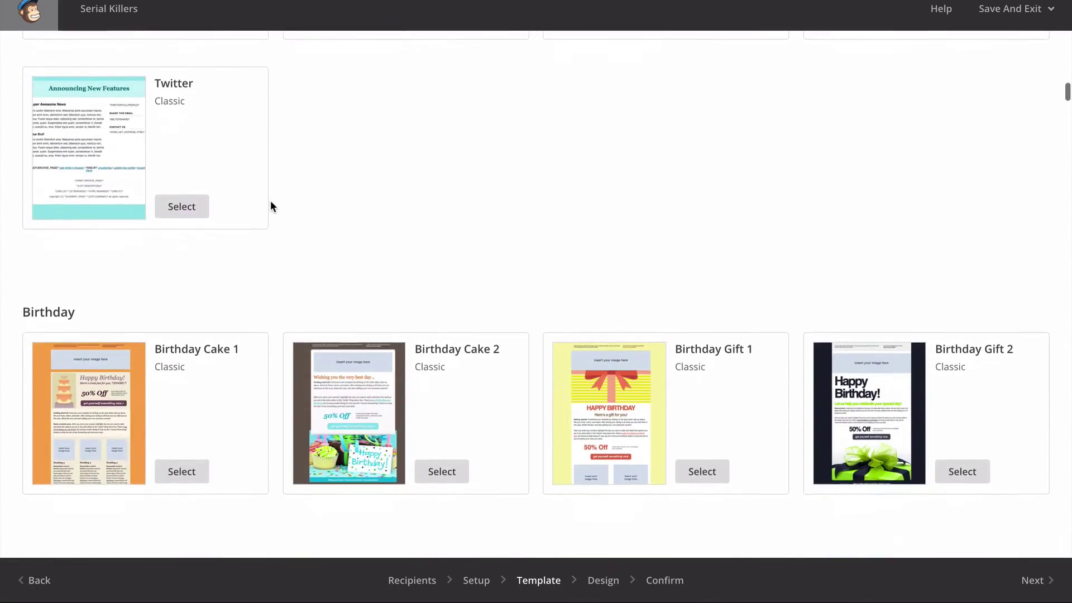
{"action": "scroll", "coordinate": [271, 205], "scroll_direction": "down", "scroll_amount": 13}
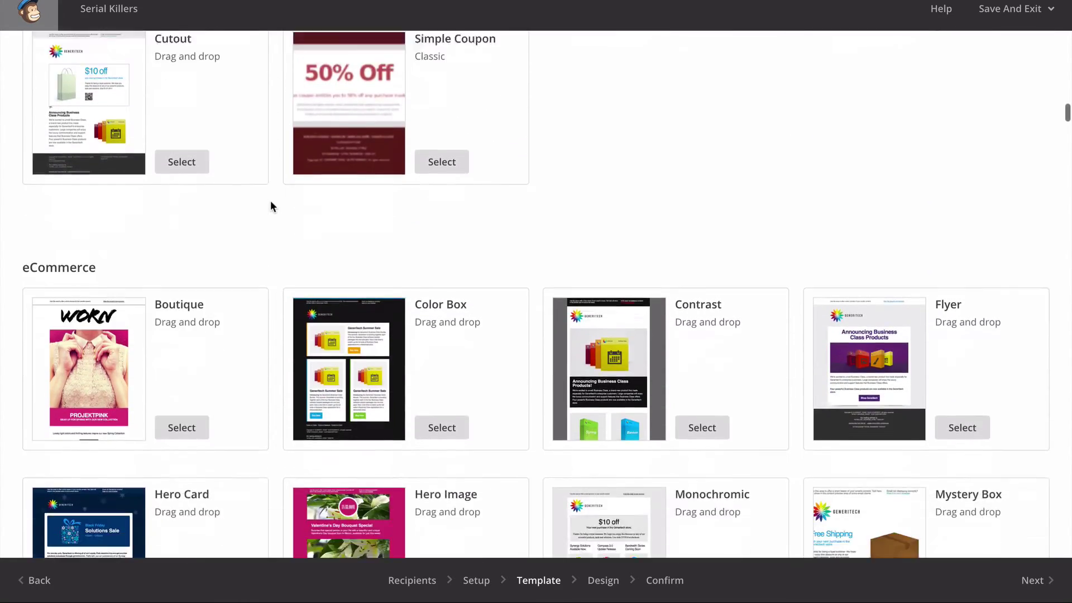
{"action": "scroll", "coordinate": [270, 205], "scroll_direction": "down", "scroll_amount": 2}
Browse the Birthday and eCommerce themes, then view the empty Saved Templates list
{"action": "scroll", "coordinate": [270, 205], "scroll_direction": "up", "scroll_amount": 1}
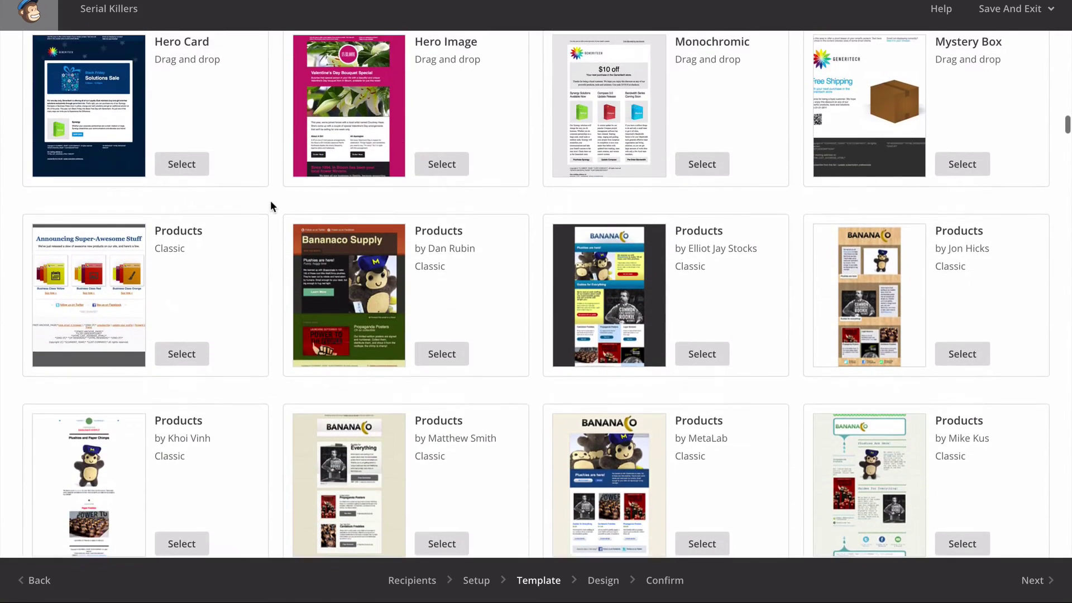
{"action": "scroll", "coordinate": [270, 206], "scroll_direction": "down", "scroll_amount": 3}
{"action": "scroll", "coordinate": [270, 206], "scroll_direction": "up", "scroll_amount": 1}
{"action": "scroll", "coordinate": [270, 205], "scroll_direction": "down", "scroll_amount": 5}
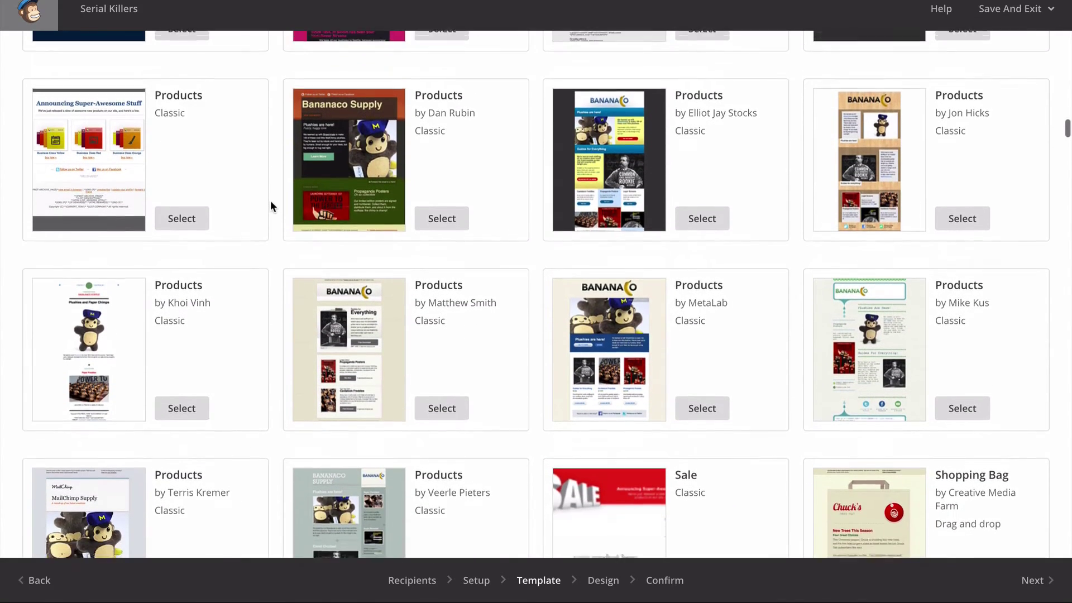
{"action": "scroll", "coordinate": [270, 206], "scroll_direction": "down", "scroll_amount": 2}
{"action": "scroll", "coordinate": [270, 206], "scroll_direction": "down", "scroll_amount": 10}
{"action": "scroll", "coordinate": [270, 200], "scroll_direction": "up", "scroll_amount": 15}
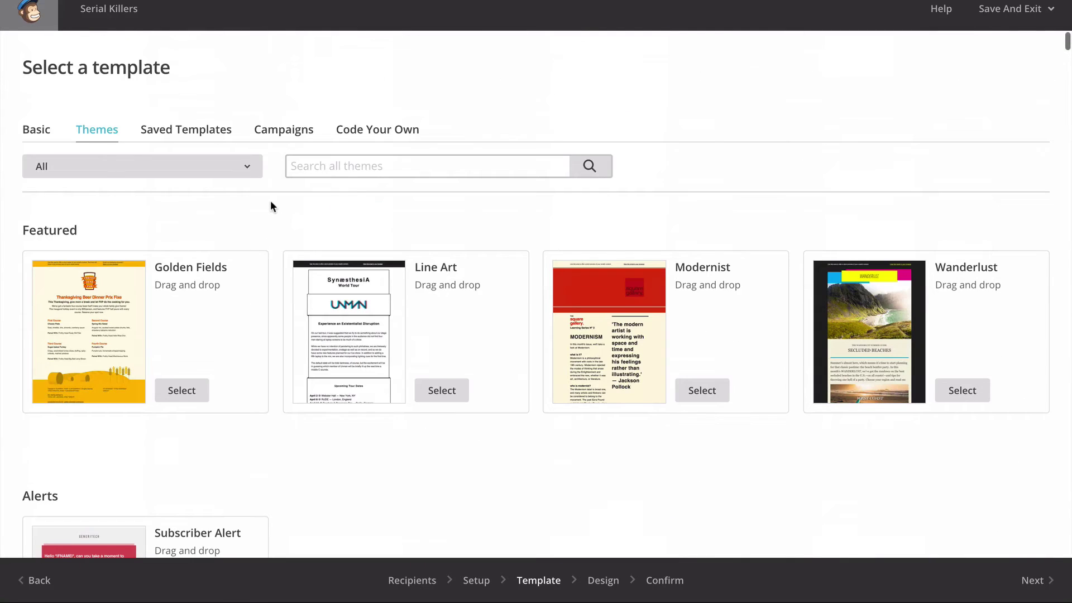
{"action": "left_click", "coordinate": [183, 134]}
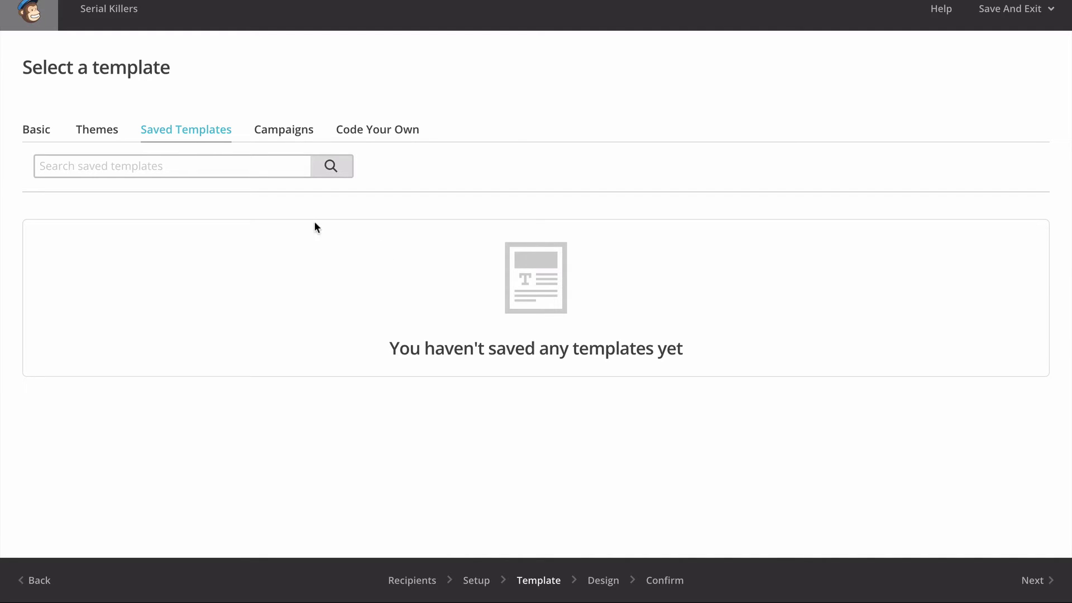
Check Campaigns for reusable designs, then view Code Your Own's paste, zip and URL import options
{"action": "left_click", "coordinate": [284, 133]}
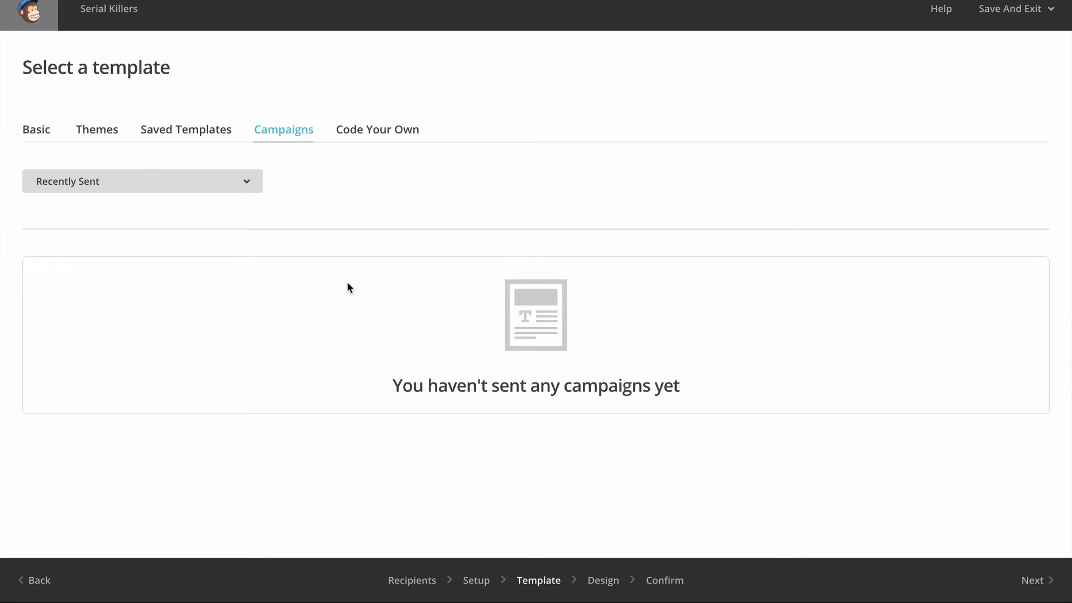
{"action": "left_click", "coordinate": [373, 139]}
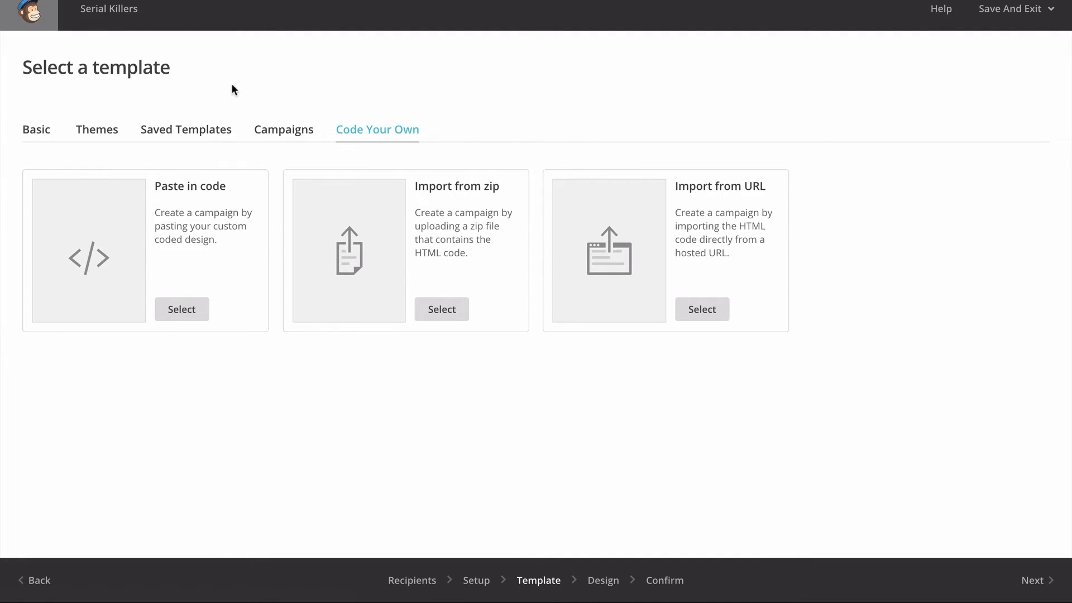
Revisit the Themes gallery, then return to the Basic layouts
{"action": "left_click", "coordinate": [101, 137]}
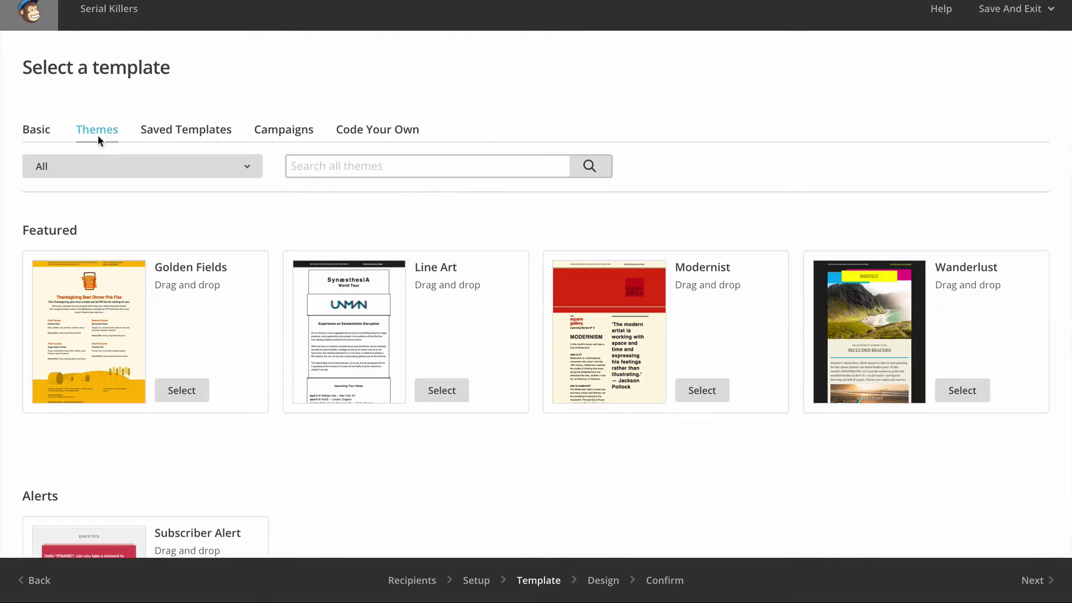
{"action": "left_click", "coordinate": [36, 134]}
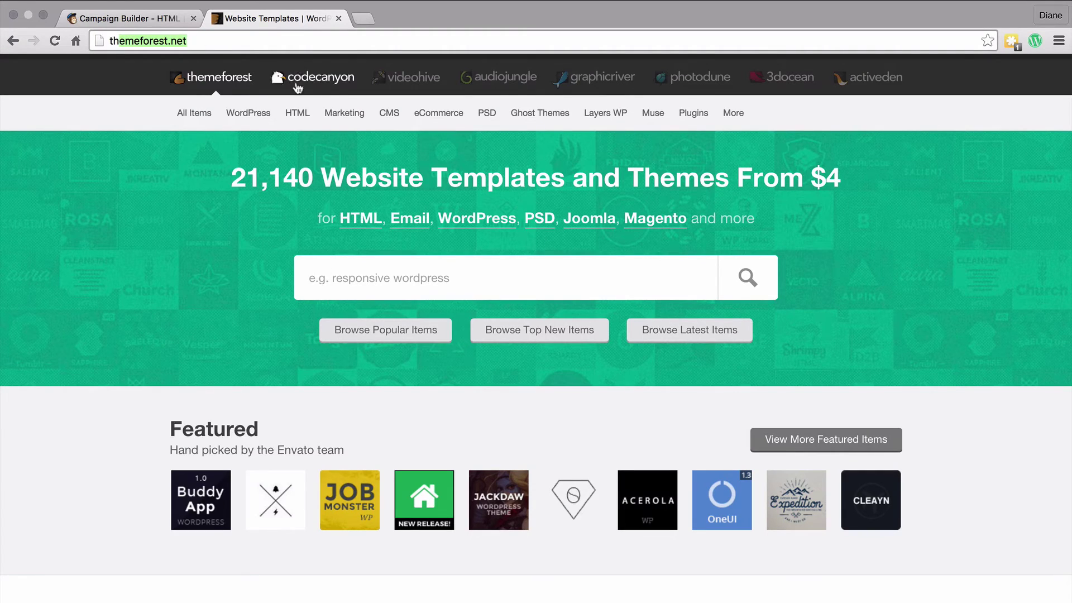
On ThemeForest, filter the email templates by the mailchimp tag
{"action": "mouse_move", "coordinate": [347, 110]}
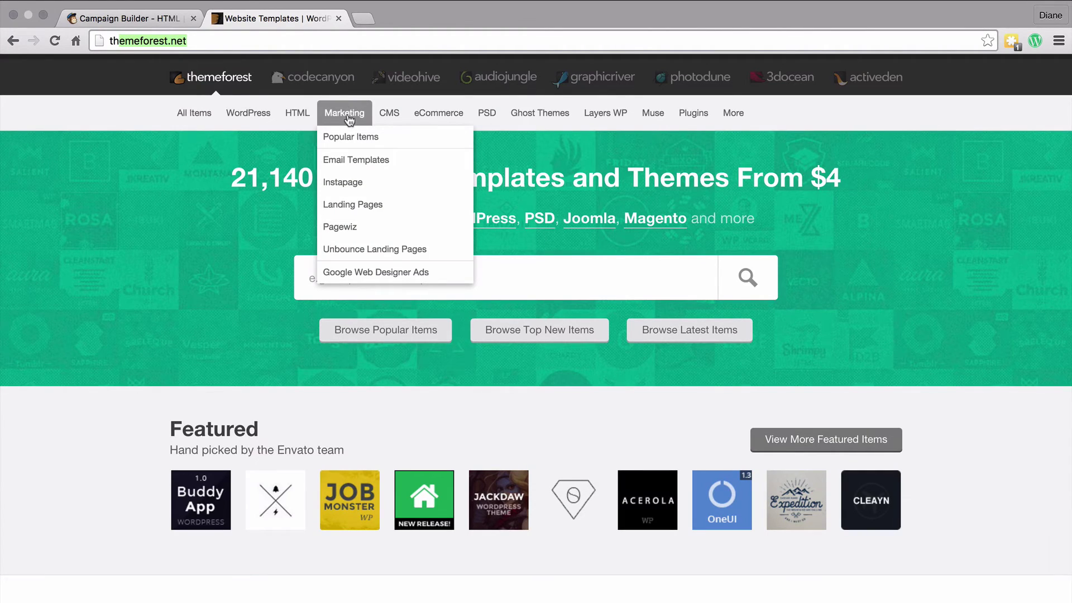
{"action": "left_click", "coordinate": [354, 160]}
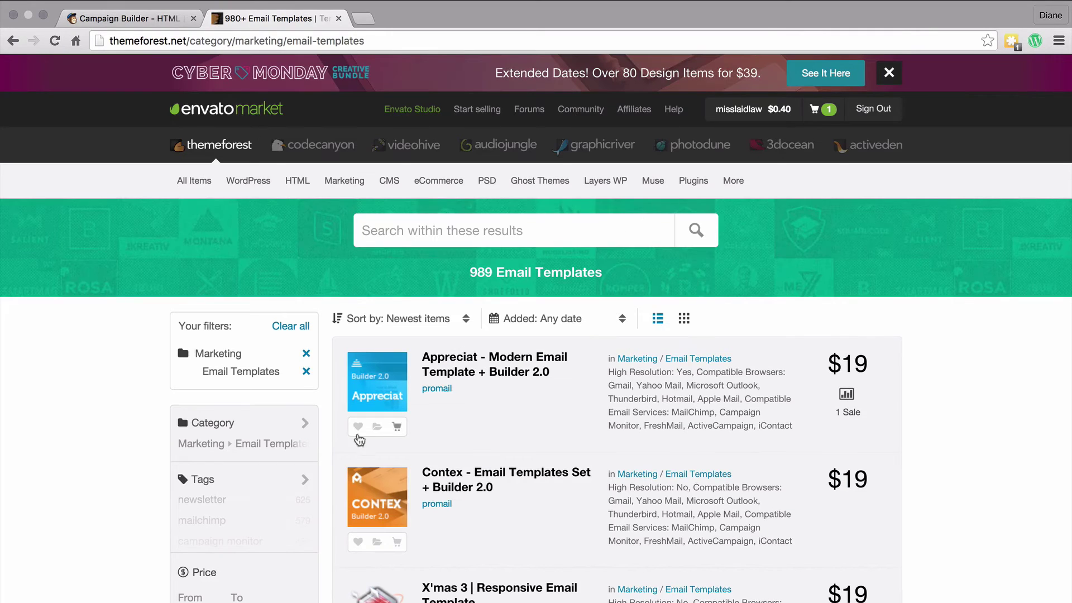
{"action": "left_click", "coordinate": [241, 494]}
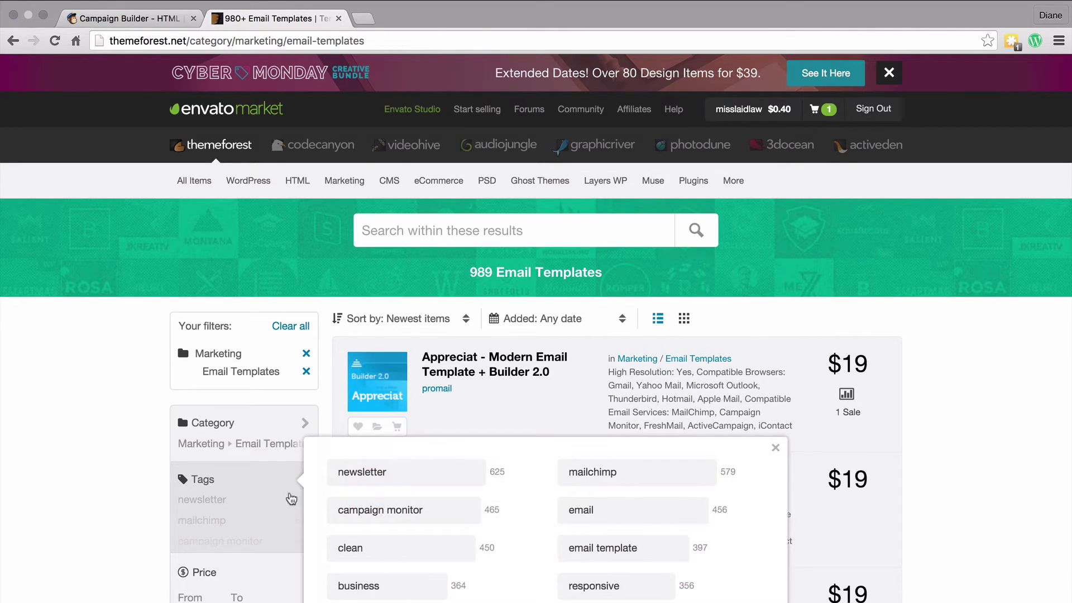
{"action": "left_click", "coordinate": [618, 476]}
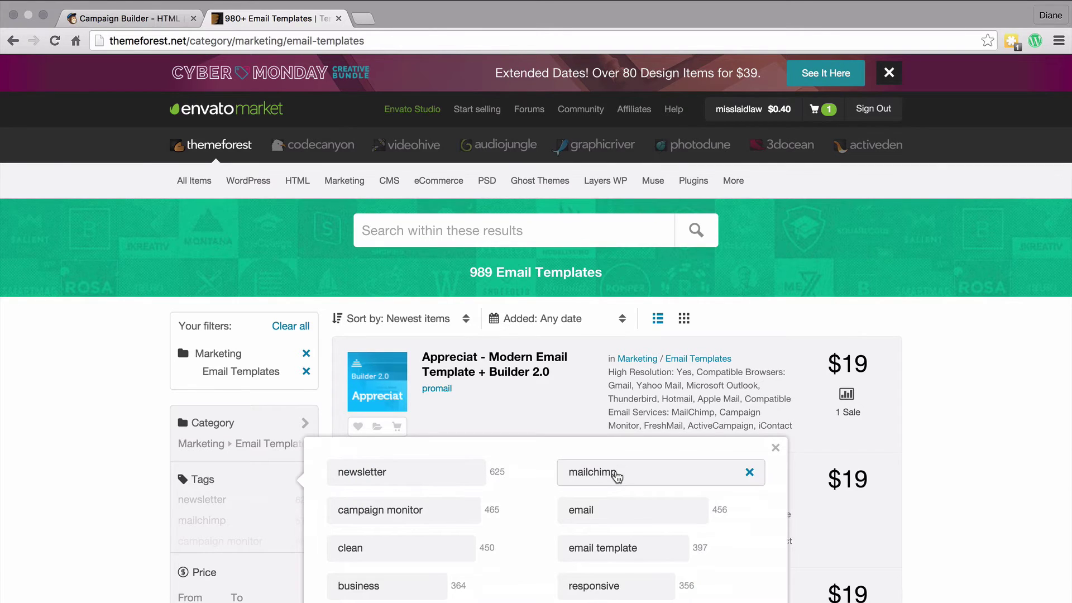
{"action": "scroll", "coordinate": [549, 429], "scroll_direction": "down", "scroll_amount": 3}
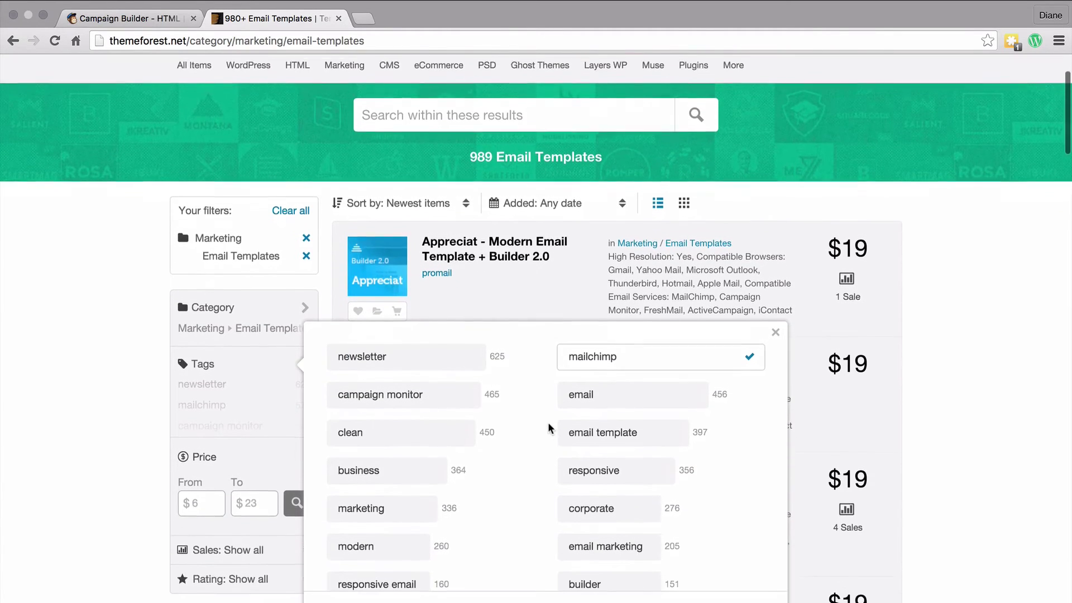
{"action": "left_click", "coordinate": [705, 601]}
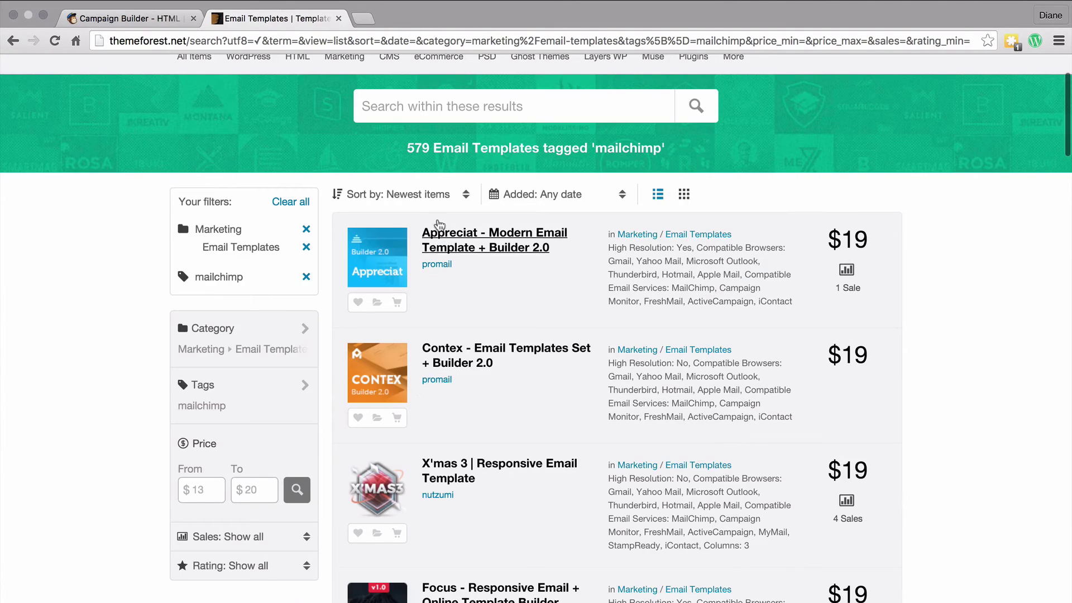
Browse the mailchimp-tagged templates, then show Code Your Own in the Campaign Builder
{"action": "mouse_move", "coordinate": [385, 273]}
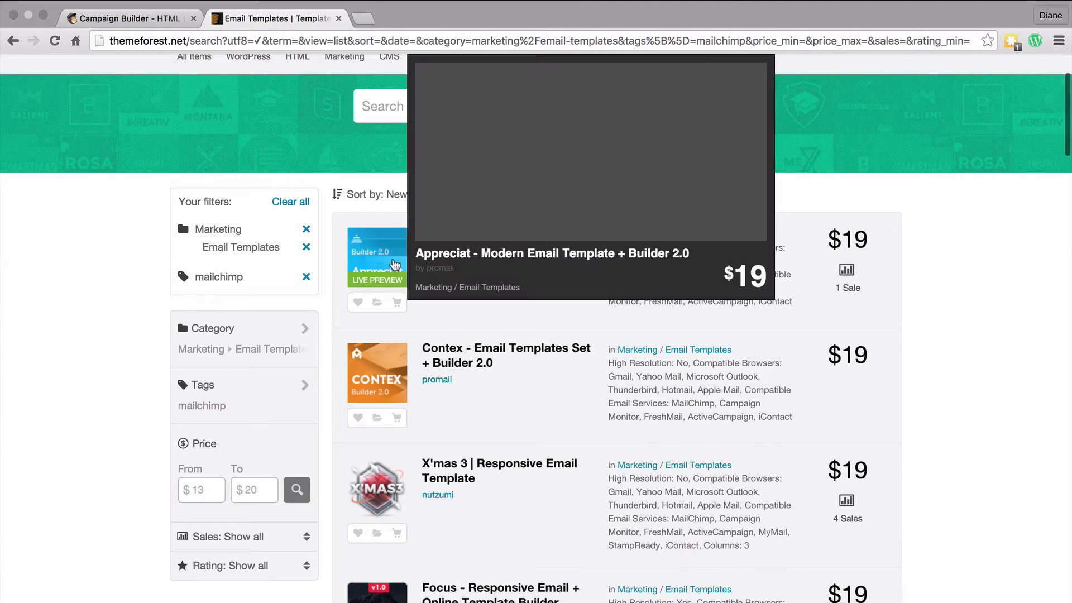
{"action": "scroll", "coordinate": [386, 273], "scroll_direction": "down", "scroll_amount": 4}
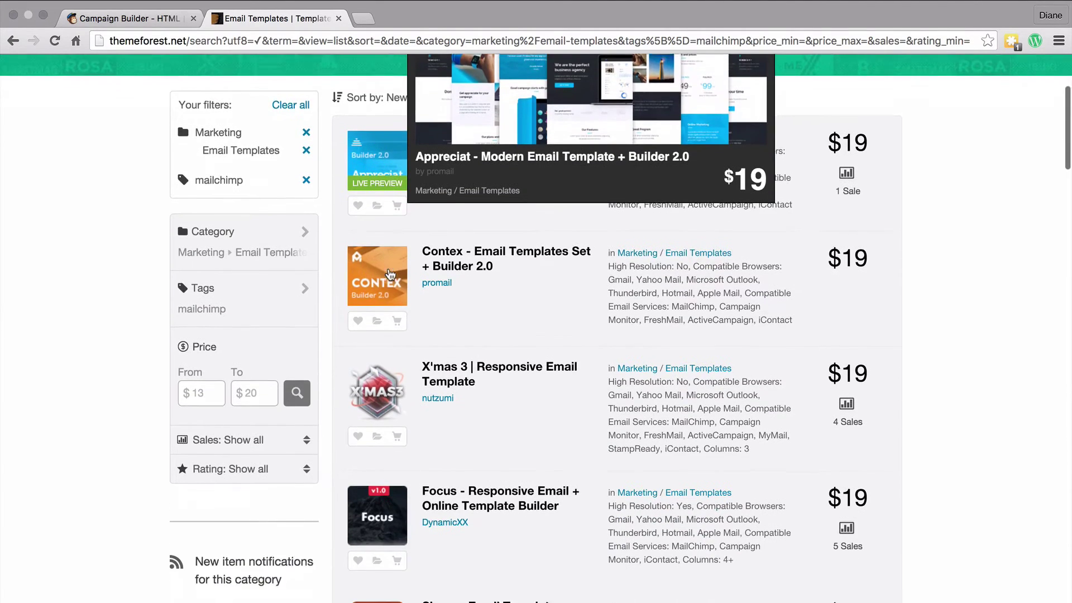
{"action": "scroll", "coordinate": [386, 296], "scroll_direction": "down", "scroll_amount": 1}
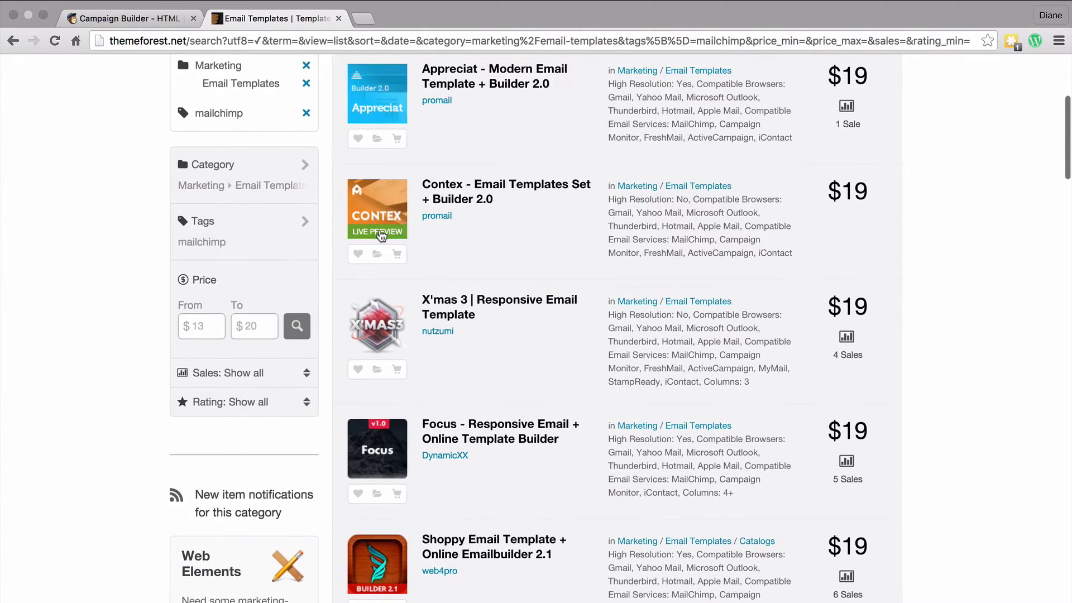
{"action": "mouse_move", "coordinate": [386, 325]}
{"action": "scroll", "coordinate": [386, 326], "scroll_direction": "down", "scroll_amount": 3}
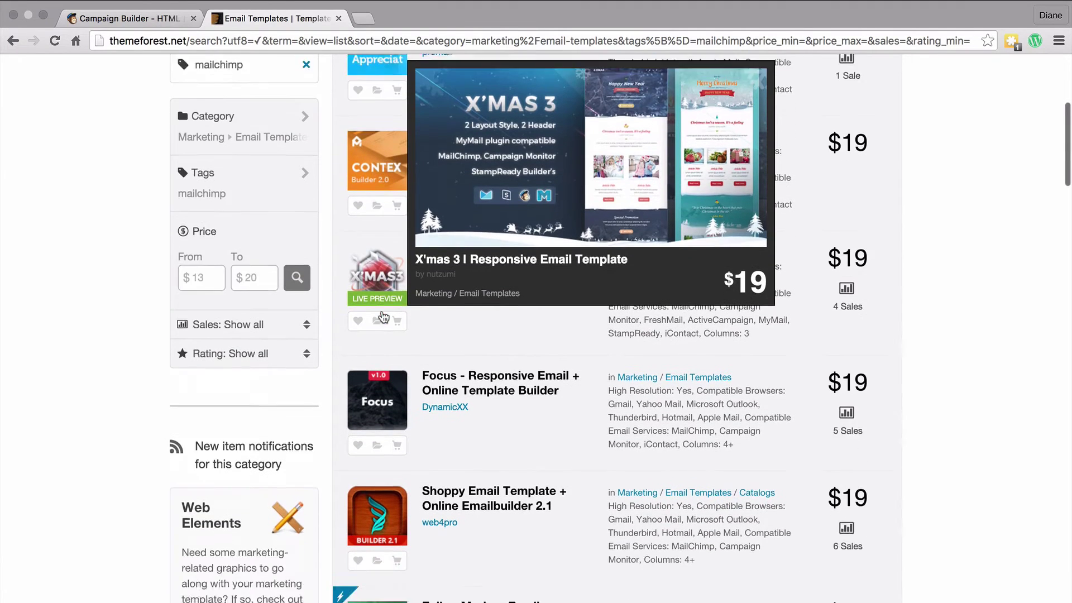
{"action": "scroll", "coordinate": [382, 316], "scroll_direction": "down", "scroll_amount": 2}
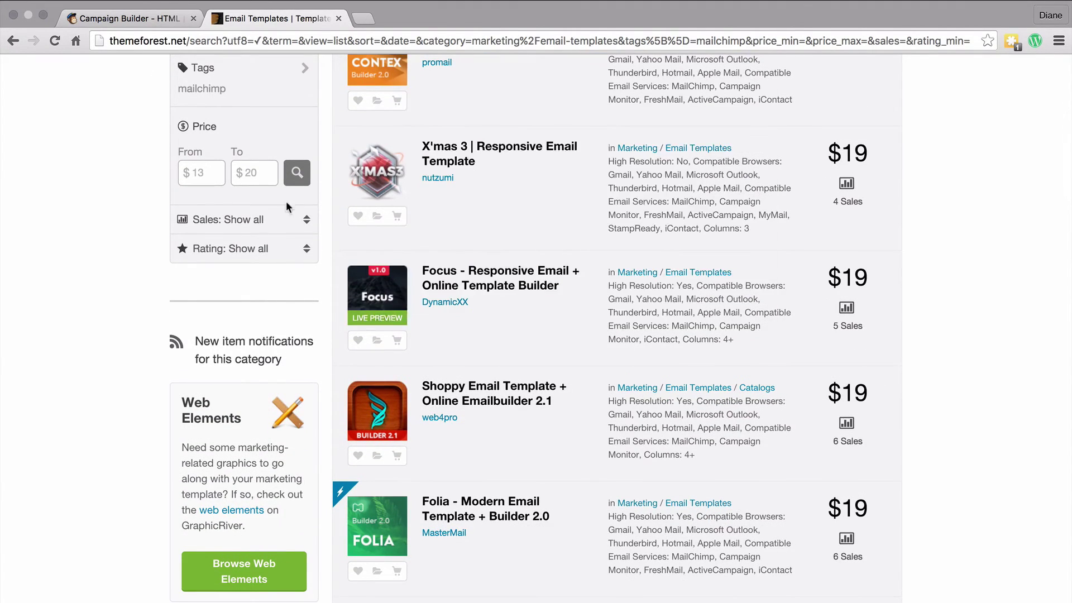
{"action": "left_click", "coordinate": [150, 18]}
{"action": "left_click", "coordinate": [378, 204]}
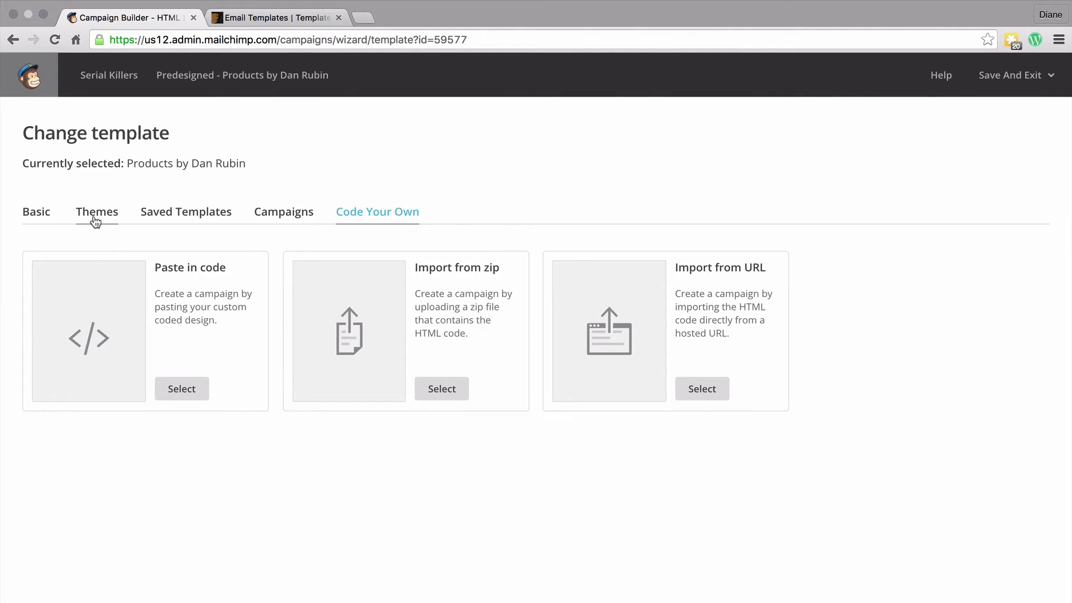
Select the 1 Column template from the Basic layouts
{"action": "left_click", "coordinate": [35, 215]}
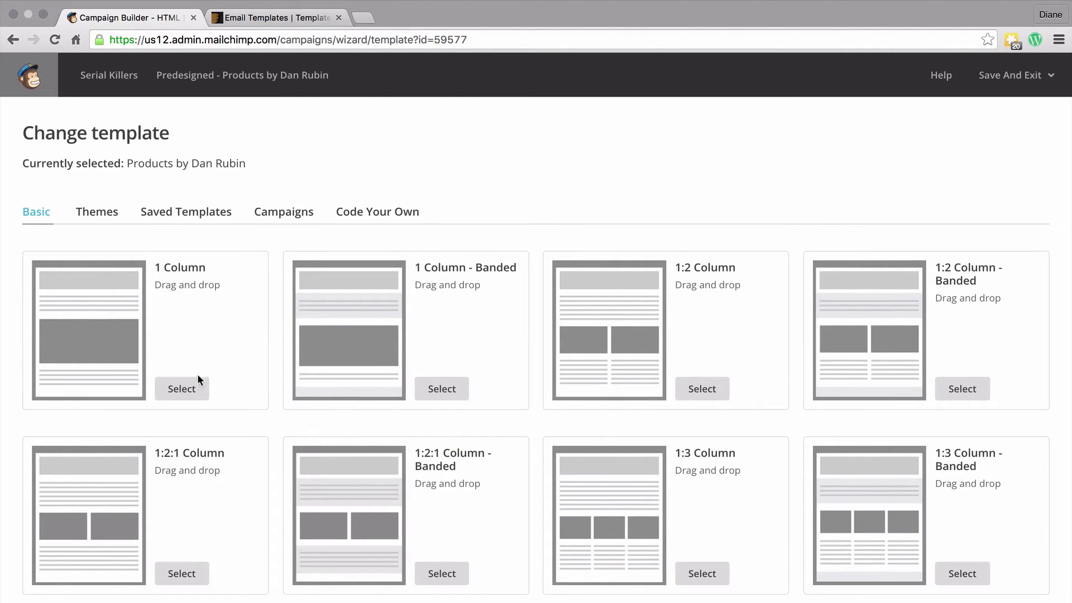
{"action": "left_click", "coordinate": [181, 389]}
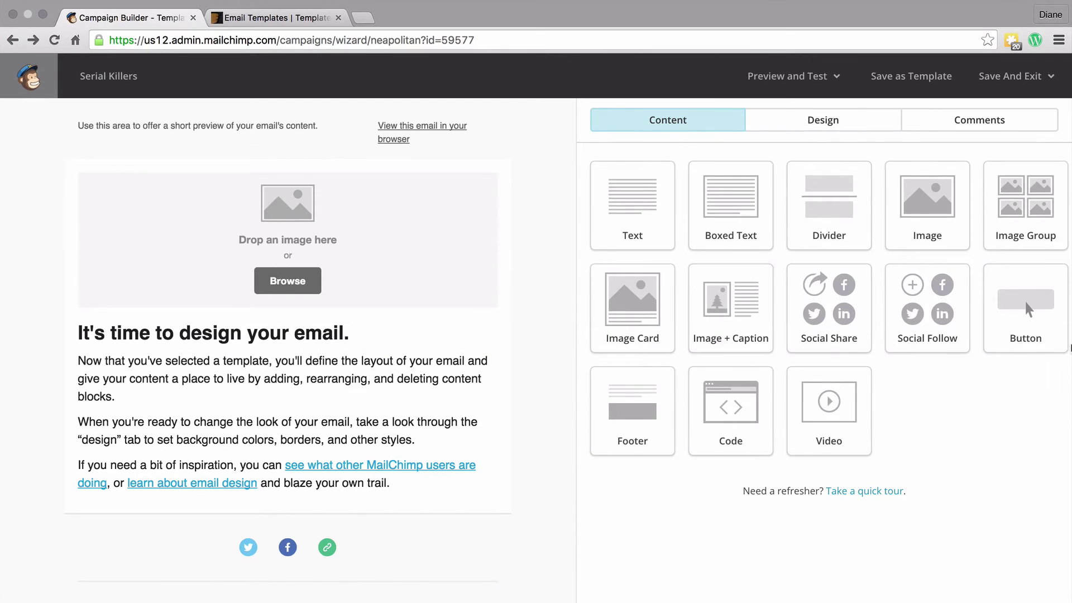
Add a 'Buy This Now!' button above the body text with a black #111111 background
{"action": "left_click_drag", "start_coordinate": [1022, 292], "coordinate": [315, 346]}
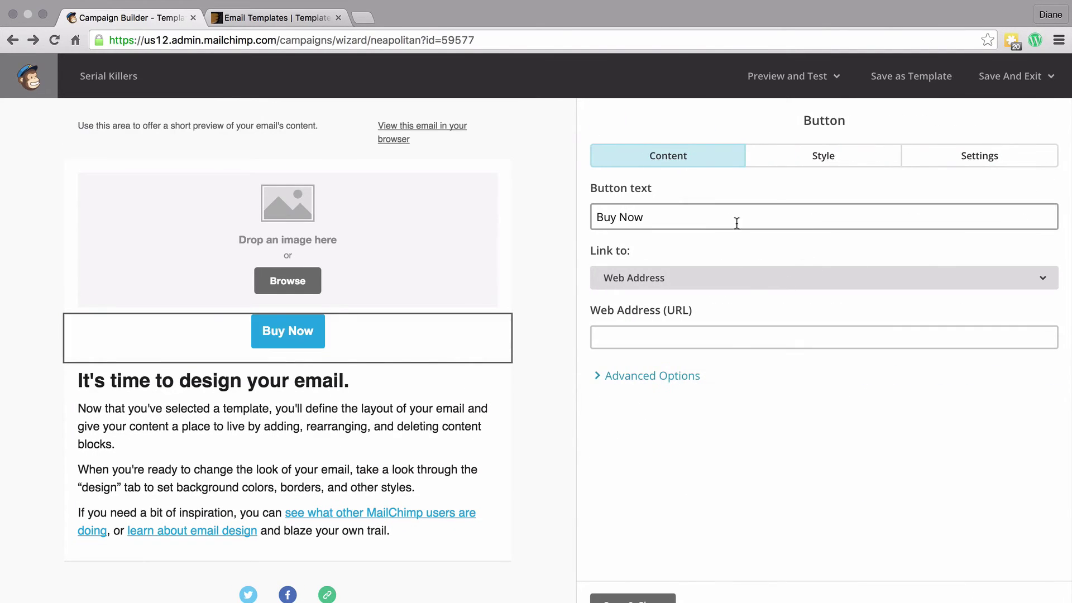
{"action": "type", "text": "Buy This Now!"}
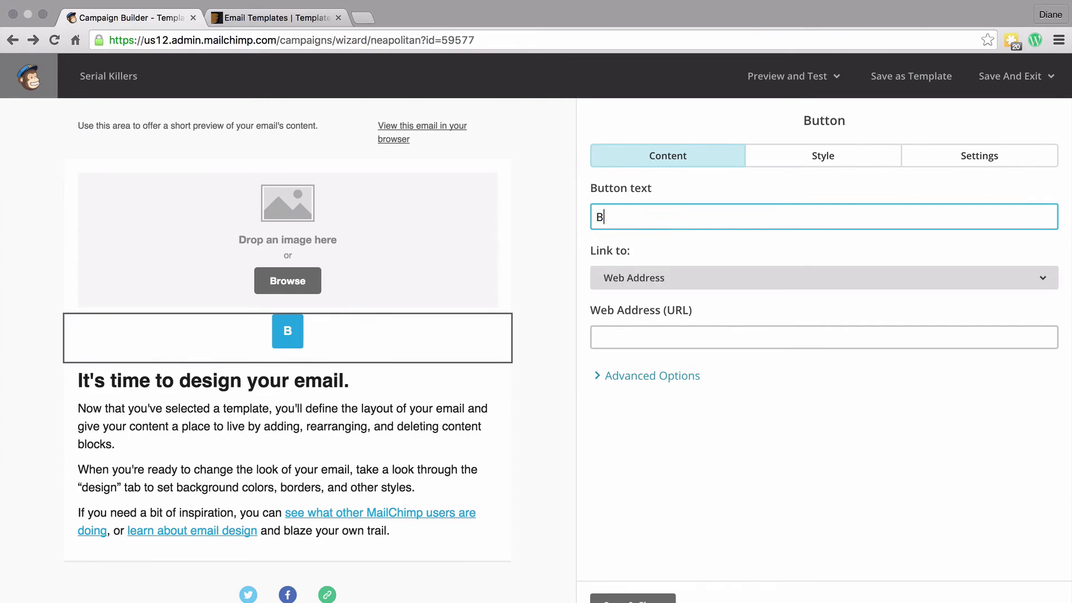
{"action": "left_click", "coordinate": [823, 156]}
{"action": "left_click", "coordinate": [631, 434]}
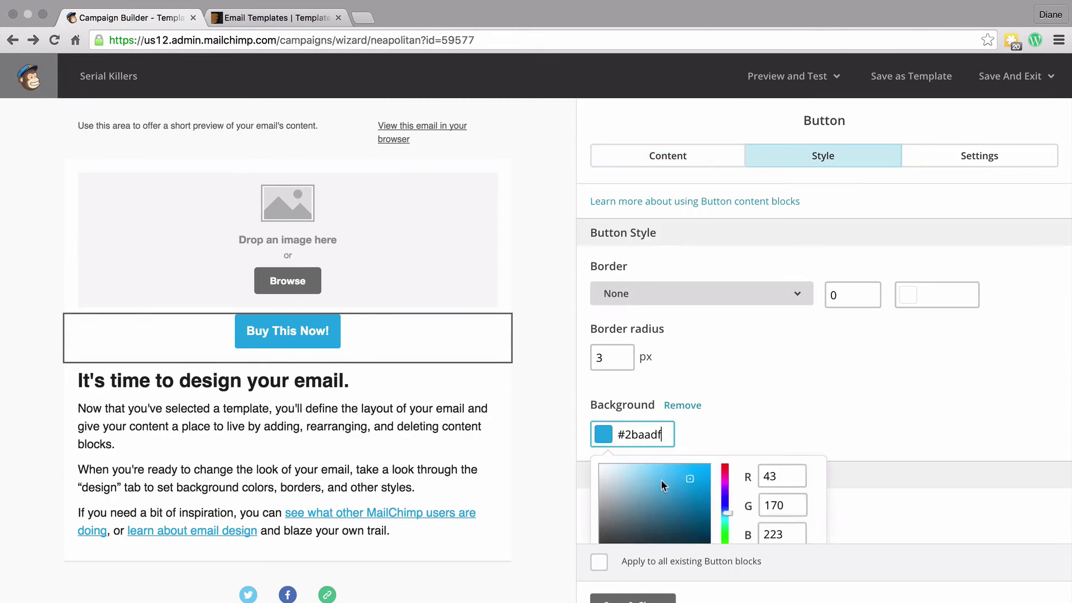
{"action": "left_click", "coordinate": [659, 464]}
{"action": "scroll", "coordinate": [687, 391], "scroll_direction": "down", "scroll_amount": 3}
{"action": "left_click", "coordinate": [631, 301]}
{"action": "left_click", "coordinate": [627, 481]}
{"action": "left_click", "coordinate": [668, 156]}
{"action": "left_click", "coordinate": [647, 336]}
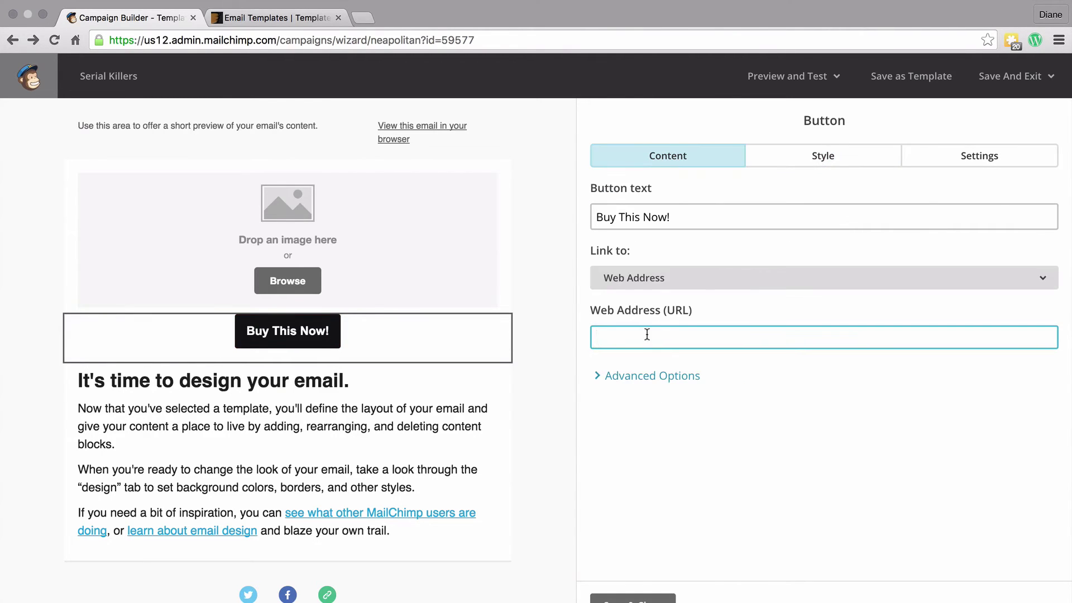
{"action": "type", "text": "www.thedesigncreative.co.uk"}
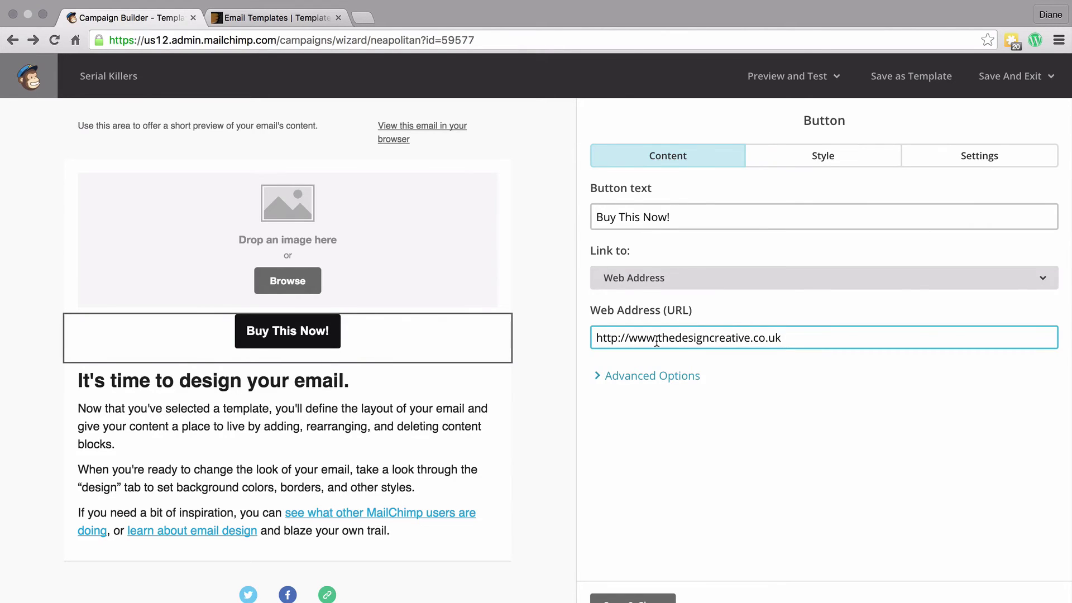
{"action": "left_click", "coordinate": [632, 598]}
{"action": "left_click_drag", "start_coordinate": [632, 196], "coordinate": [354, 192]}
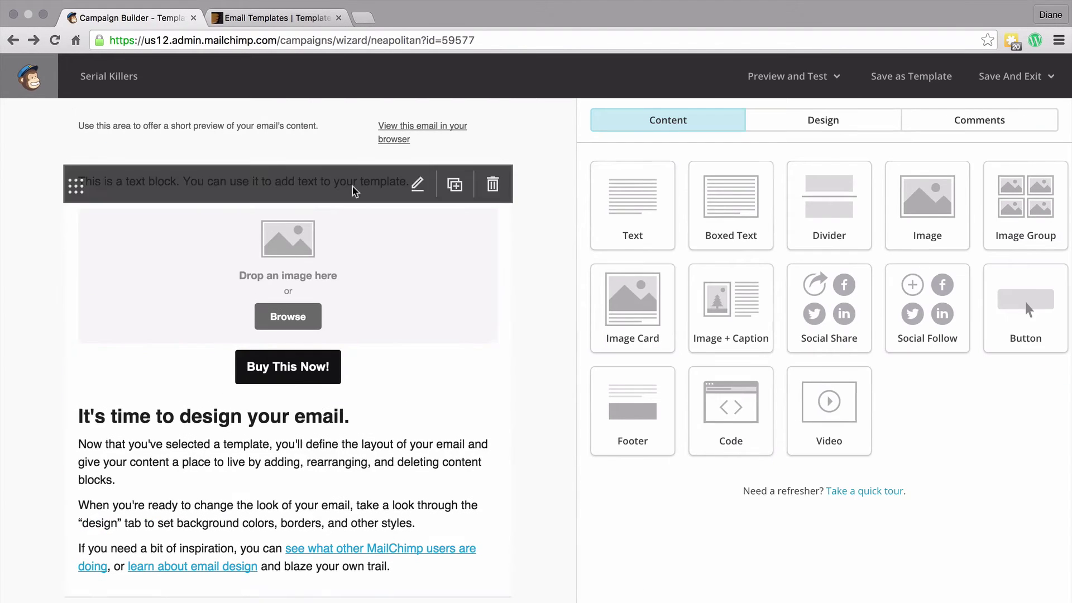
Type the THE DESIGN CREATIVE heading and set the page background to dark #2e2929
{"action": "type", "text": "THE DESIGN CREATIVE"}
{"action": "key", "text": "ctrl+a"}
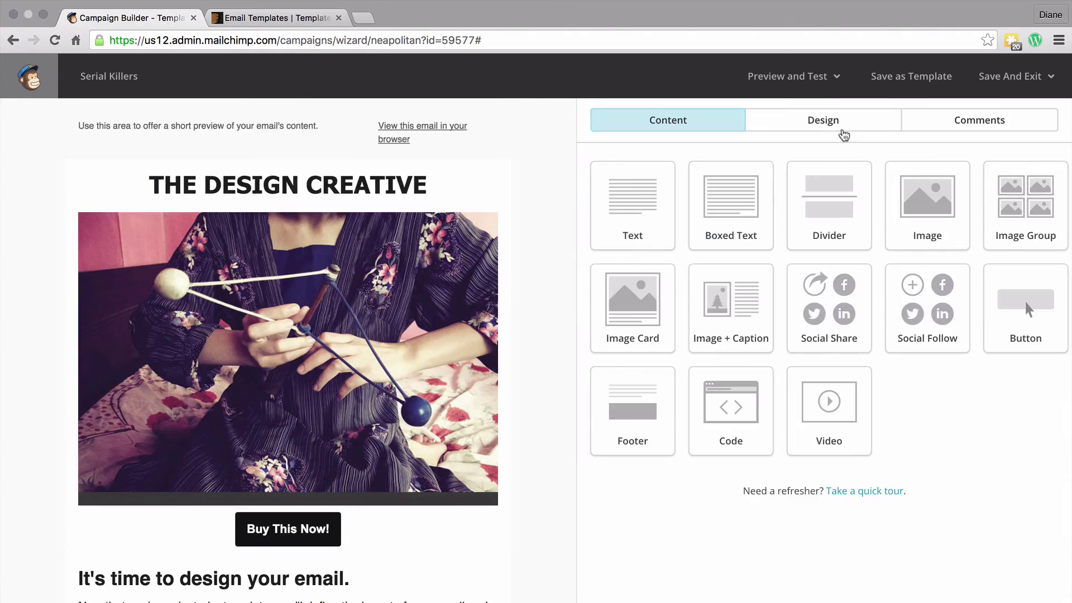
{"action": "left_click", "coordinate": [838, 125]}
{"action": "left_click", "coordinate": [601, 159]}
{"action": "left_click", "coordinate": [601, 219]}
{"action": "left_click", "coordinate": [611, 341]}
{"action": "left_click", "coordinate": [816, 188]}
Set the Heading 1 style to Verdana at 32px in the page design
{"action": "scroll", "coordinate": [695, 419], "scroll_direction": "down", "scroll_amount": 4}
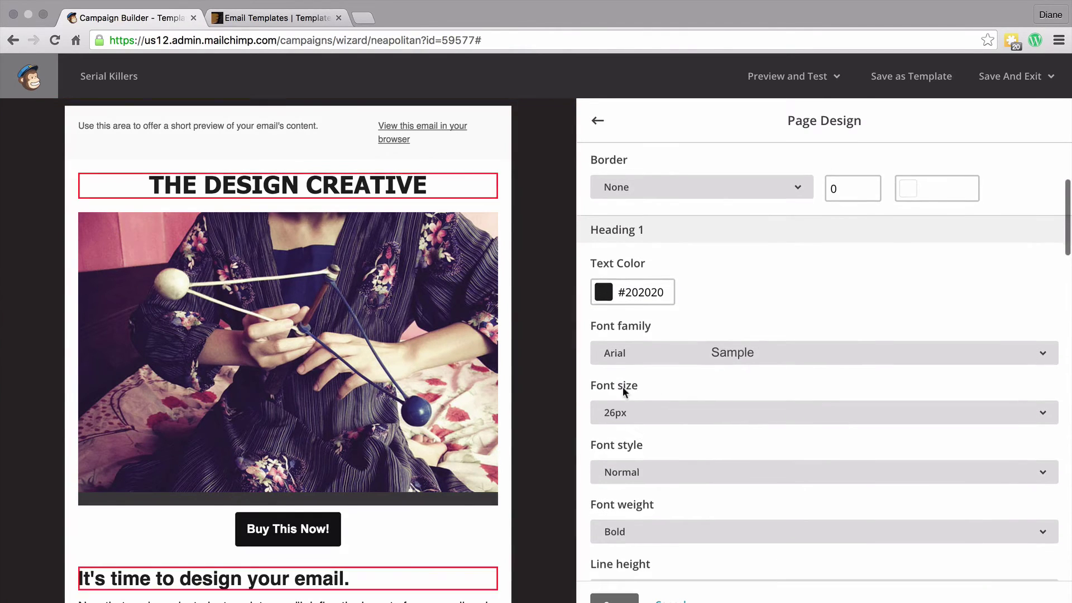
{"action": "left_click", "coordinate": [754, 353]}
{"action": "scroll", "coordinate": [747, 510], "scroll_direction": "down", "scroll_amount": 1}
{"action": "left_click", "coordinate": [692, 391]}
{"action": "left_click", "coordinate": [692, 413]}
{"action": "left_click", "coordinate": [654, 357]}
{"action": "scroll", "coordinate": [287, 335], "scroll_direction": "down", "scroll_amount": 1}
{"action": "left_click", "coordinate": [614, 598]}
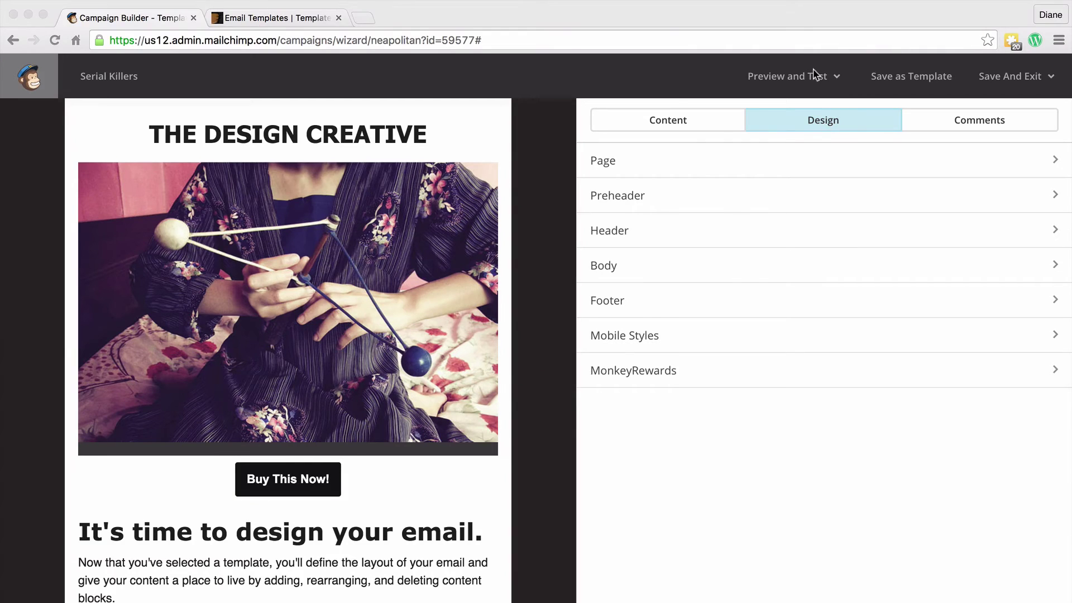
Send a test email with the note 'Please check this for me', then enter preview mode
{"action": "left_click", "coordinate": [815, 74]}
{"action": "left_click", "coordinate": [772, 146]}
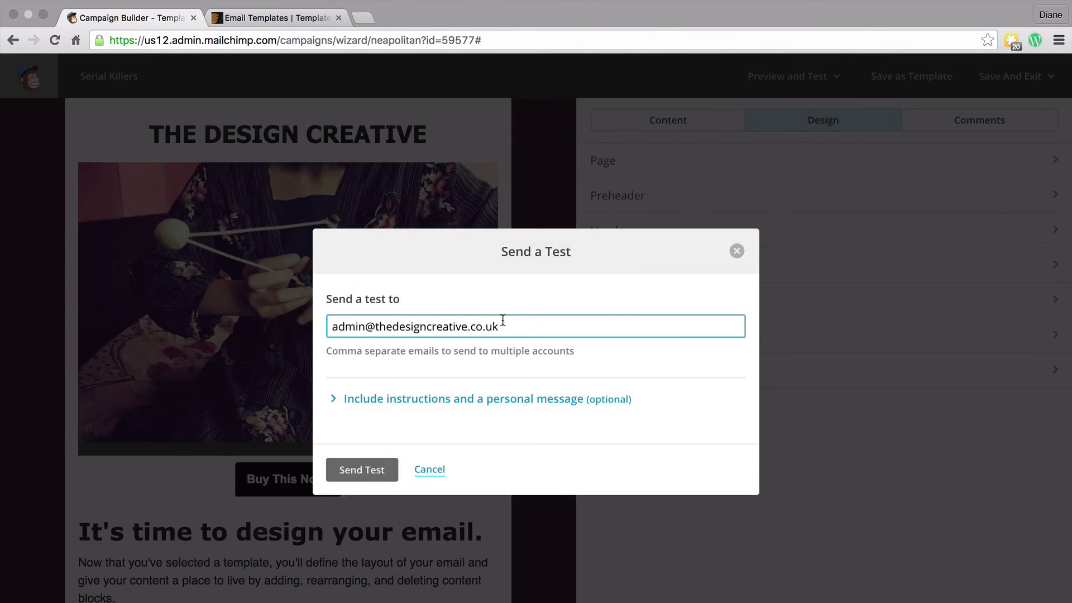
{"action": "left_click", "coordinate": [525, 402]}
{"action": "type", "text": "pLEASE"}
{"action": "key", "text": "BackSpace"}
{"action": "key", "text": "BackSpace"}
{"action": "key", "text": "BackSpace"}
{"action": "key", "text": "BackSpace"}
{"action": "key", "text": "BackSpace"}
{"action": "key", "text": "BackSpace"}
{"action": "type", "text": "Pl"}
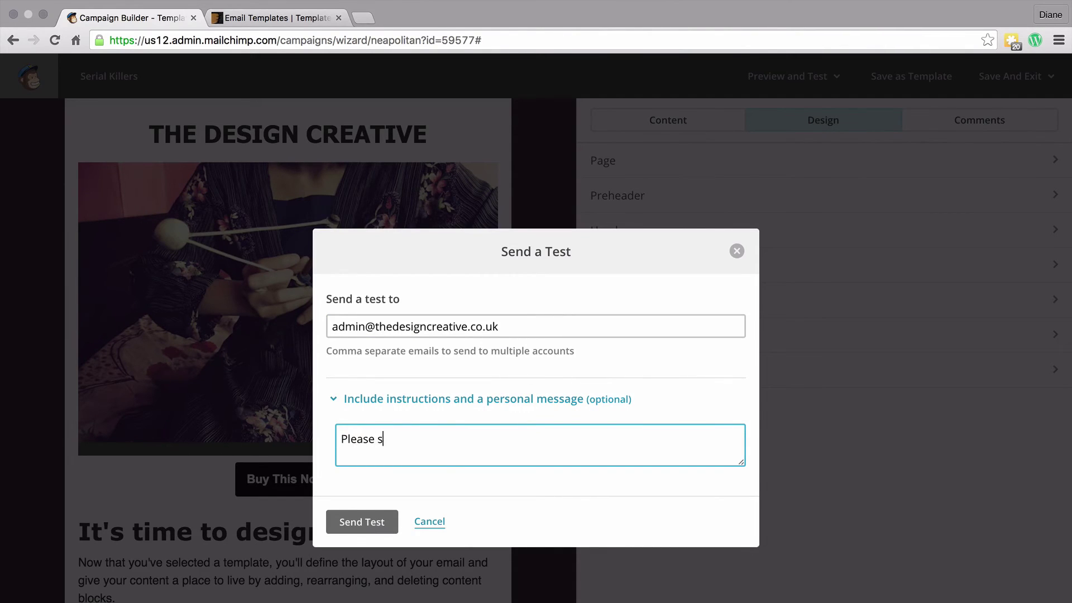
{"action": "type", "text": "ease check this for me"}
{"action": "left_click", "coordinate": [363, 521]}
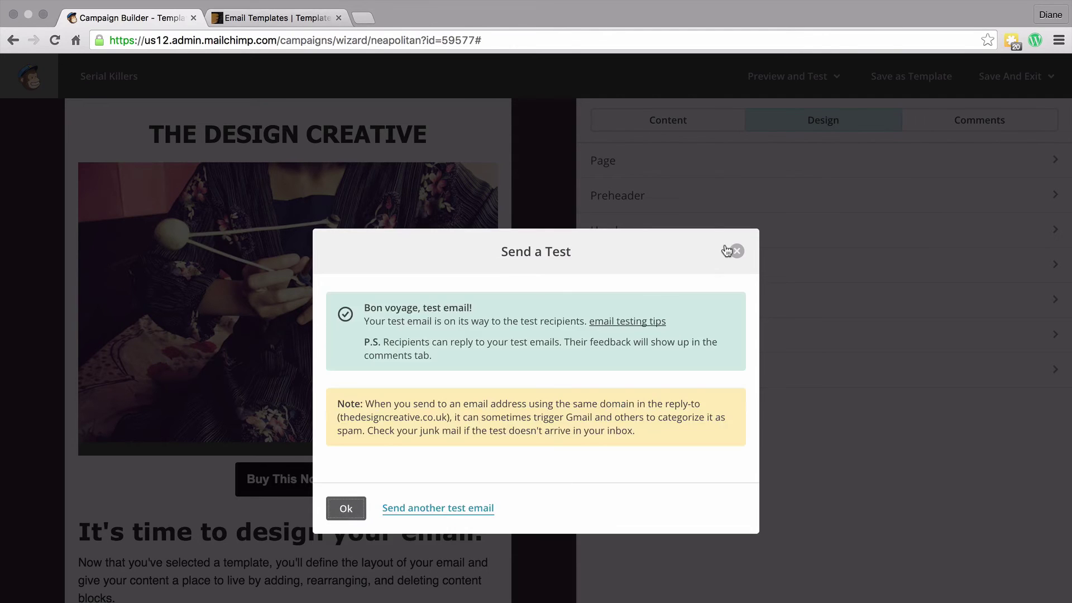
{"action": "left_click", "coordinate": [737, 251]}
{"action": "left_click", "coordinate": [793, 76]}
{"action": "left_click", "coordinate": [759, 122]}
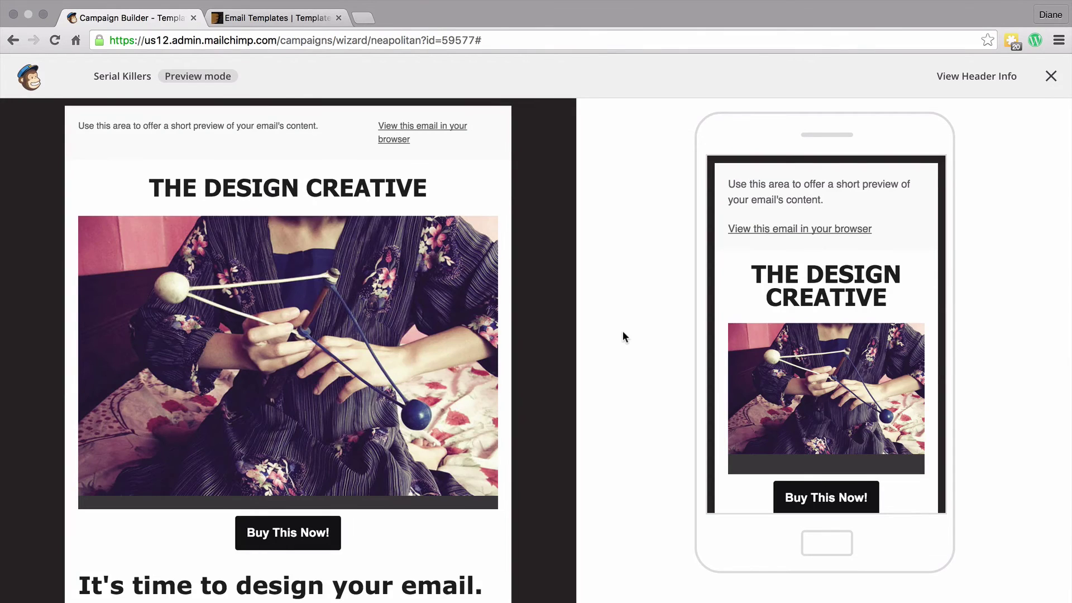
Leave the preview and save the email design as a template named 'my template'
{"action": "left_click", "coordinate": [1051, 76]}
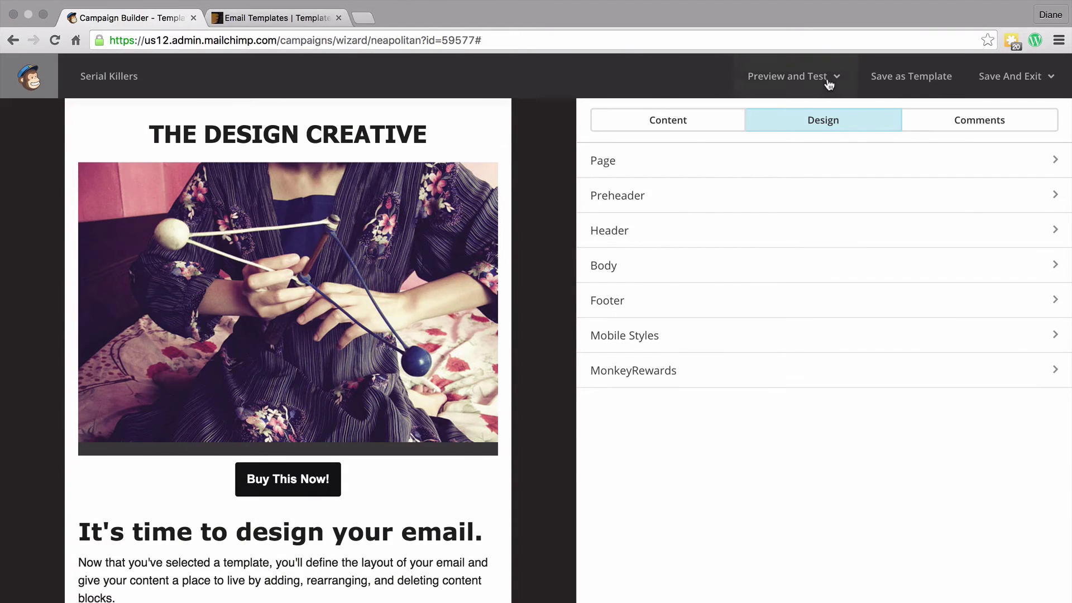
{"action": "left_click", "coordinate": [831, 83]}
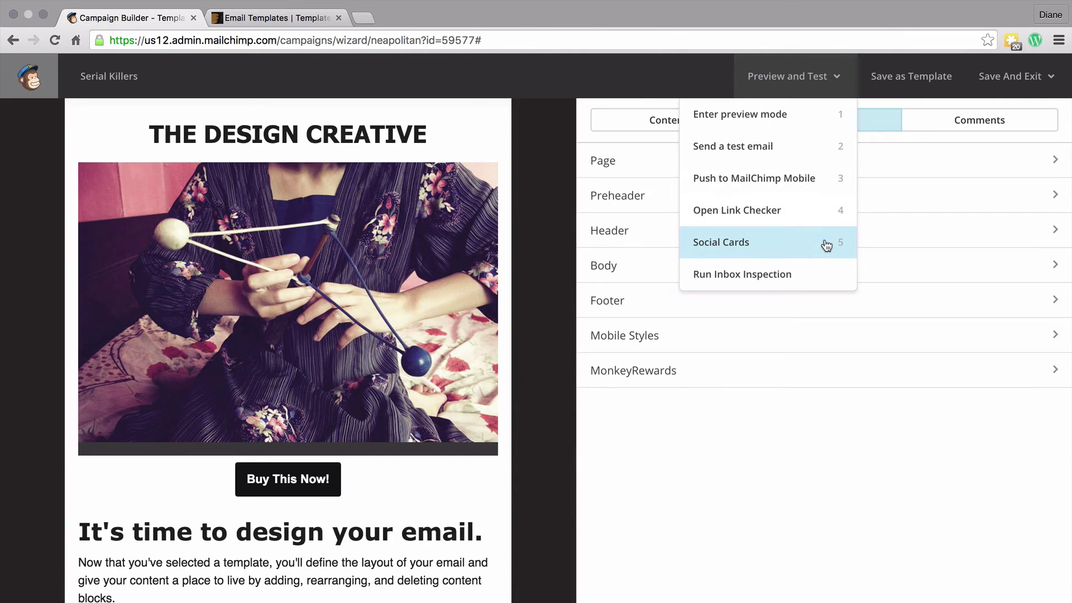
{"action": "left_click", "coordinate": [924, 90]}
{"action": "key", "text": "super+a"}
{"action": "type", "text": "my template"}
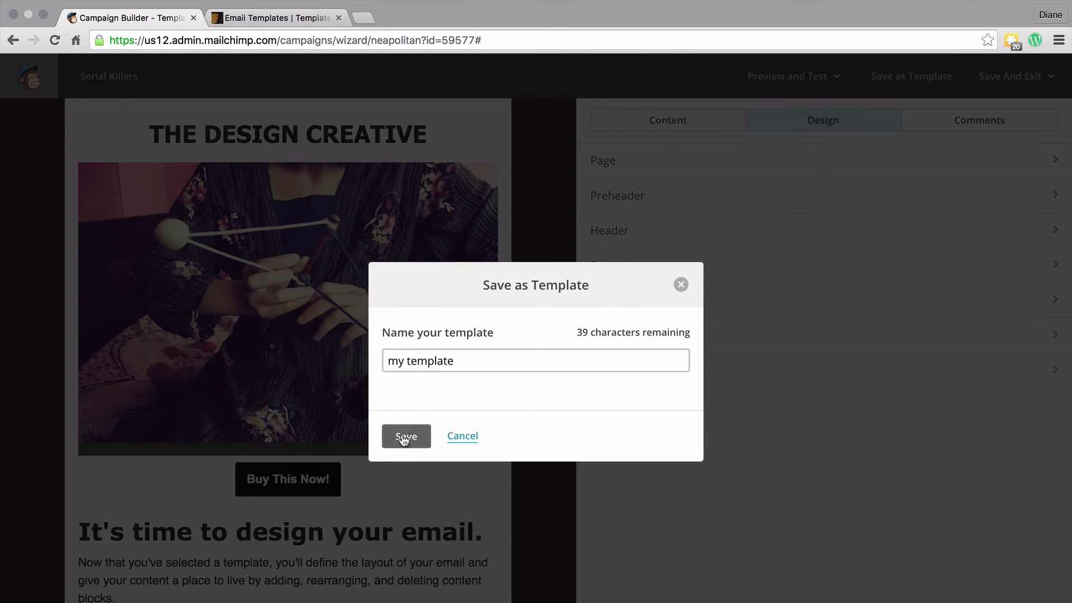
{"action": "left_click", "coordinate": [408, 437]}
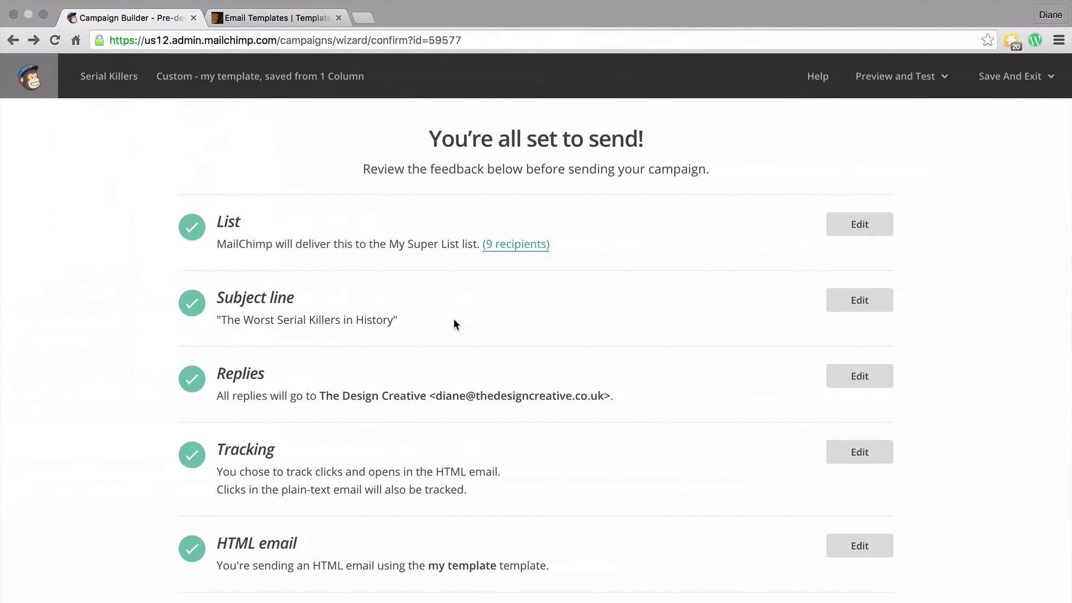
Replace both the subject line and the campaign name with 'Adults Playing Games'
{"action": "scroll", "coordinate": [433, 322], "scroll_direction": "down", "scroll_amount": 3}
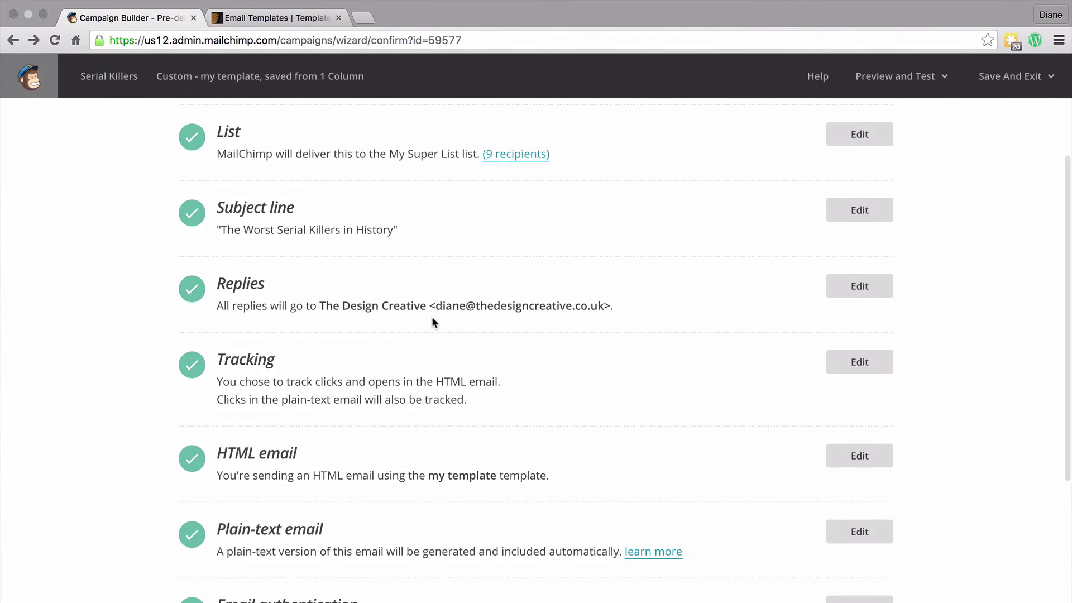
{"action": "scroll", "coordinate": [433, 317], "scroll_direction": "up", "scroll_amount": 2}
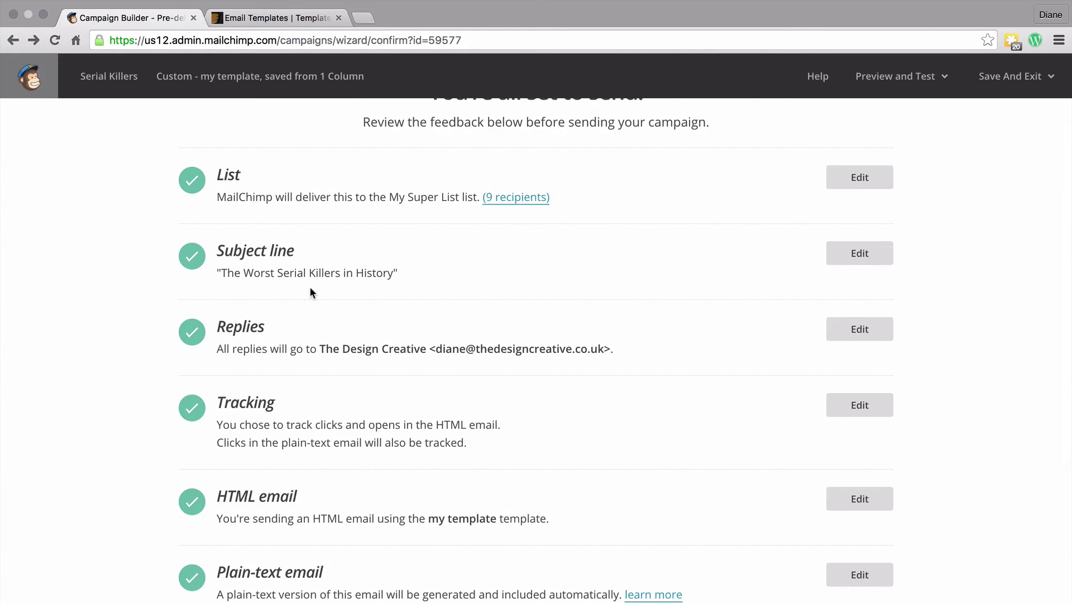
{"action": "scroll", "coordinate": [421, 334], "scroll_direction": "down", "scroll_amount": 3}
{"action": "scroll", "coordinate": [421, 331], "scroll_direction": "up", "scroll_amount": 3}
{"action": "left_click", "coordinate": [884, 304]}
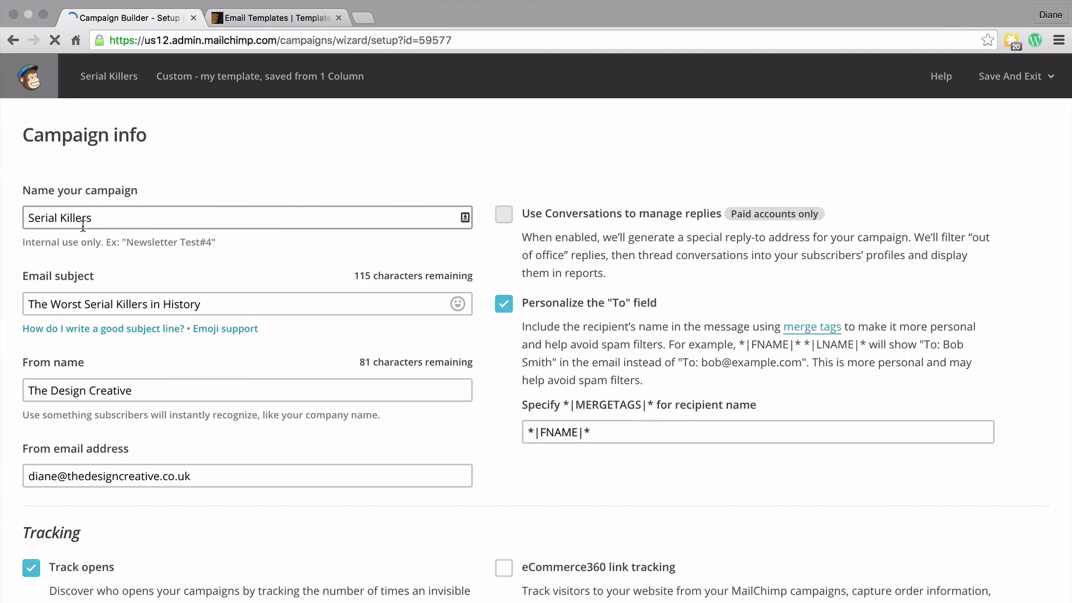
{"action": "key", "text": "Tab"}
{"action": "type", "text": "Adults Playing Games"}
{"action": "key", "text": "shift+Tab"}
{"action": "key", "text": "ctrl+v"}
{"action": "key", "text": "Return"}
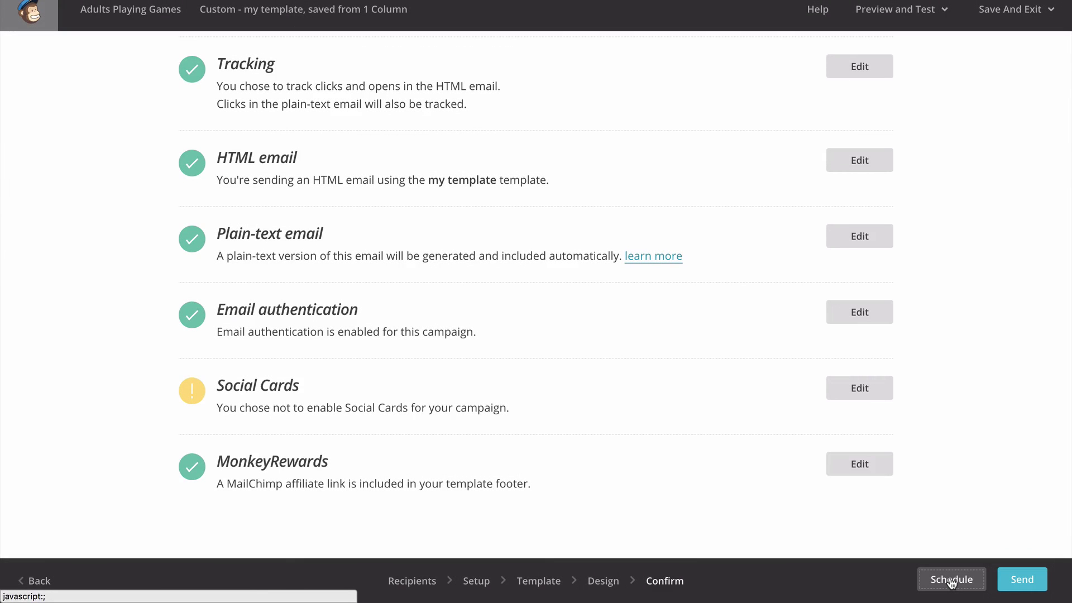
Schedule the campaign for delivery on December 2 at 8 PM
{"action": "left_click", "coordinate": [951, 580]}
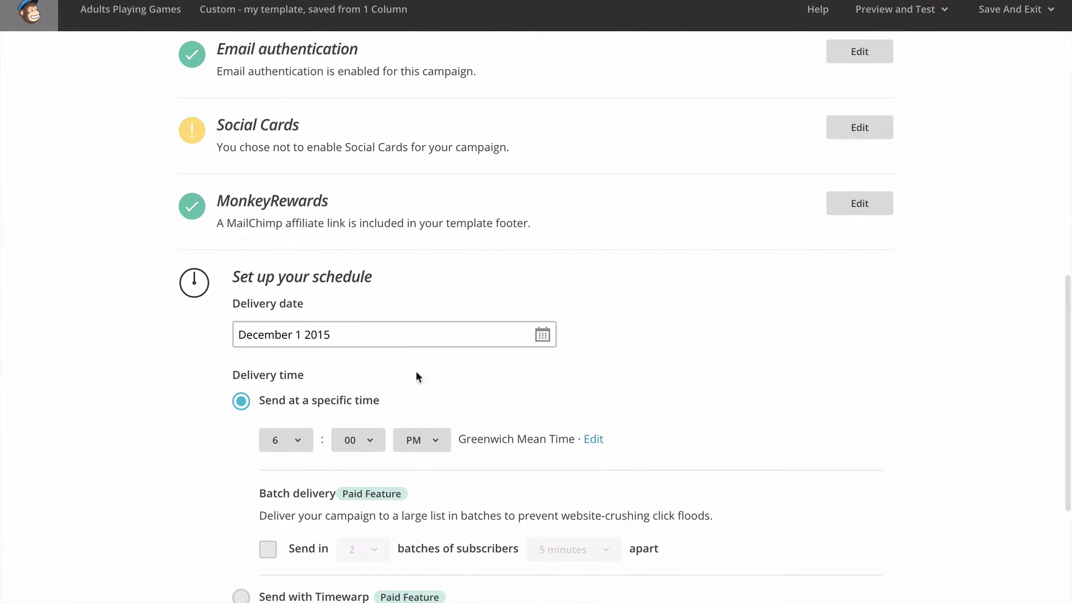
{"action": "left_click", "coordinate": [542, 335]}
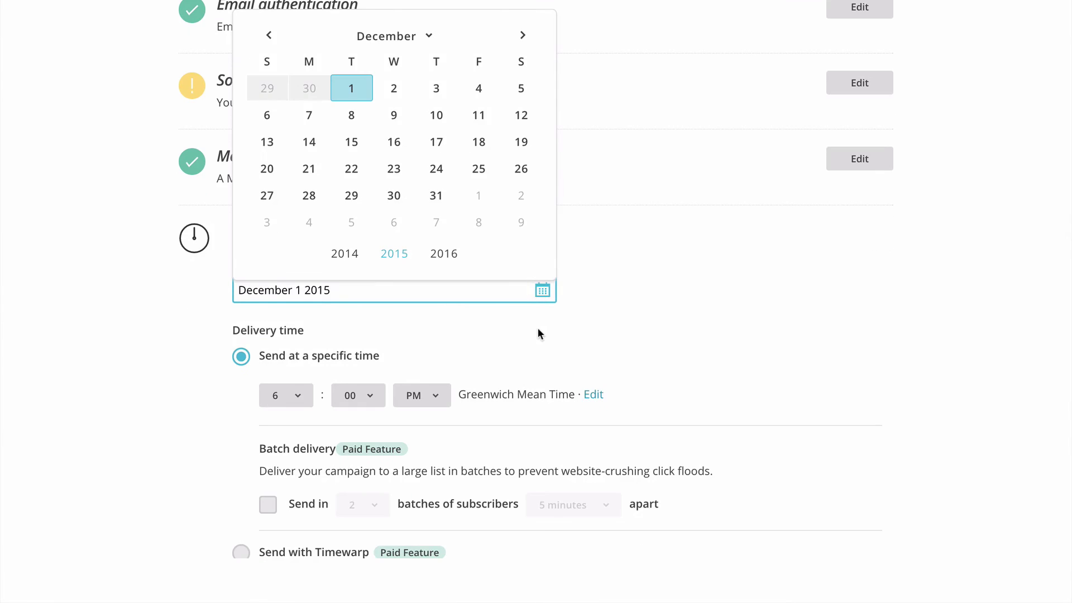
{"action": "left_click", "coordinate": [396, 87]}
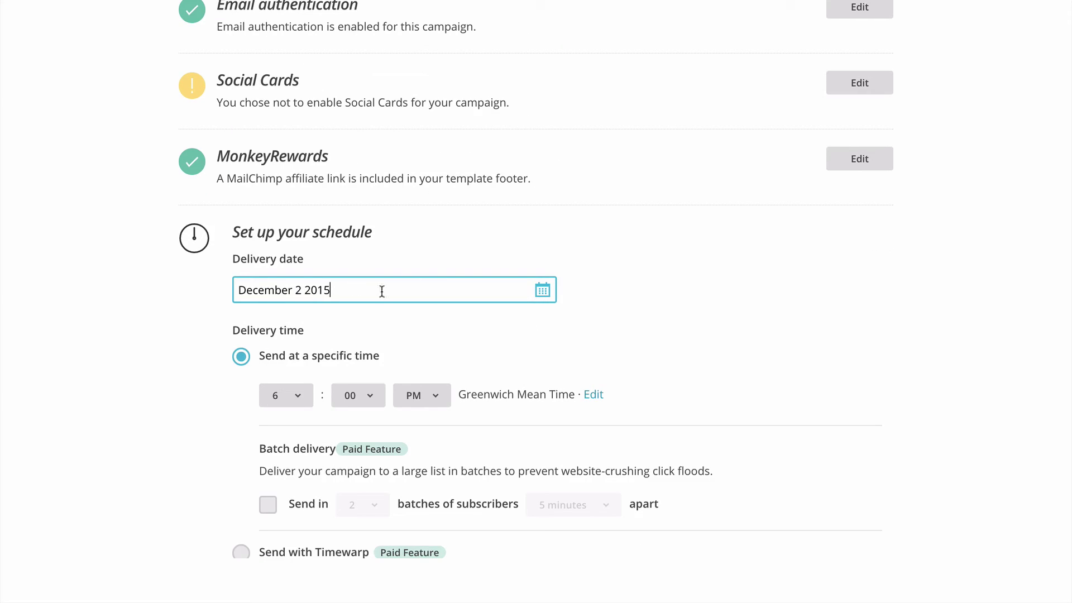
{"action": "left_click", "coordinate": [286, 396]}
{"action": "left_click", "coordinate": [290, 420]}
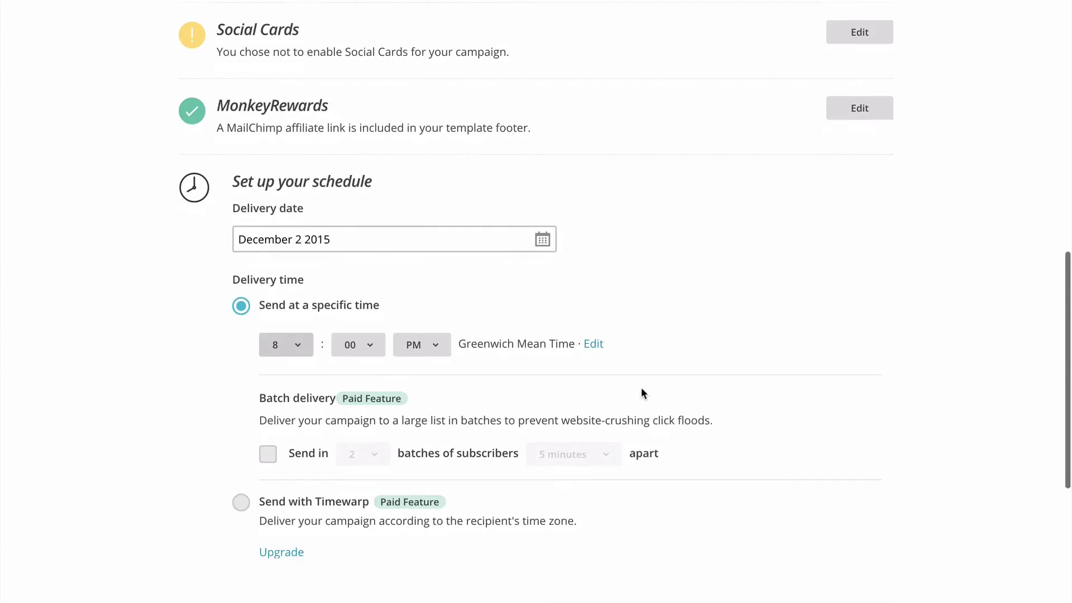
{"action": "scroll", "coordinate": [641, 390], "scroll_direction": "down", "scroll_amount": 3}
{"action": "left_click", "coordinate": [280, 479]}
Send the campaign immediately to My Super List
{"action": "scroll", "coordinate": [659, 417], "scroll_direction": "down", "scroll_amount": 1}
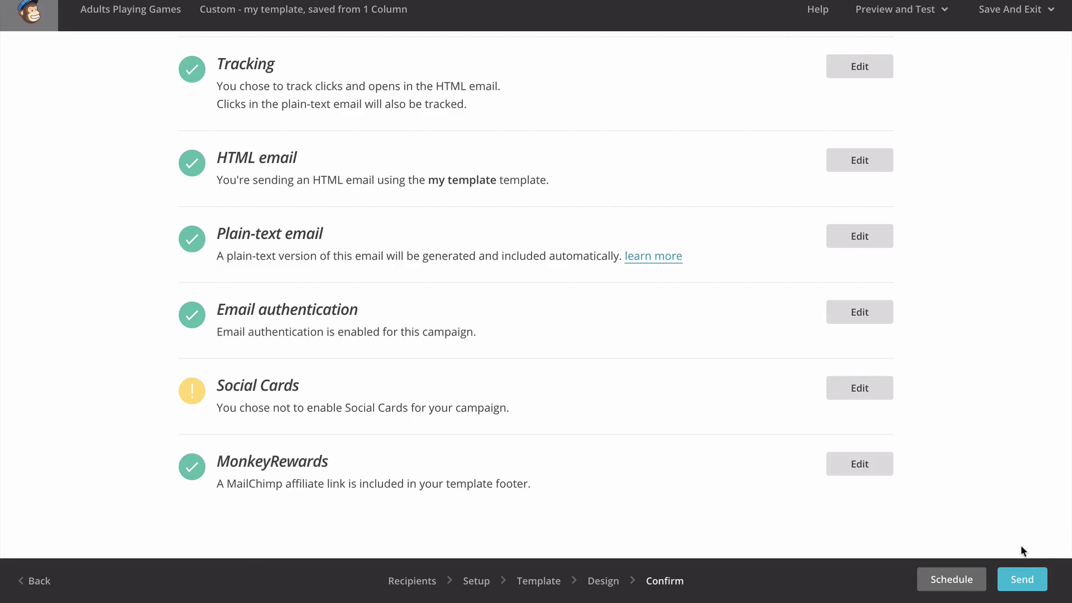
{"action": "left_click", "coordinate": [1023, 579]}
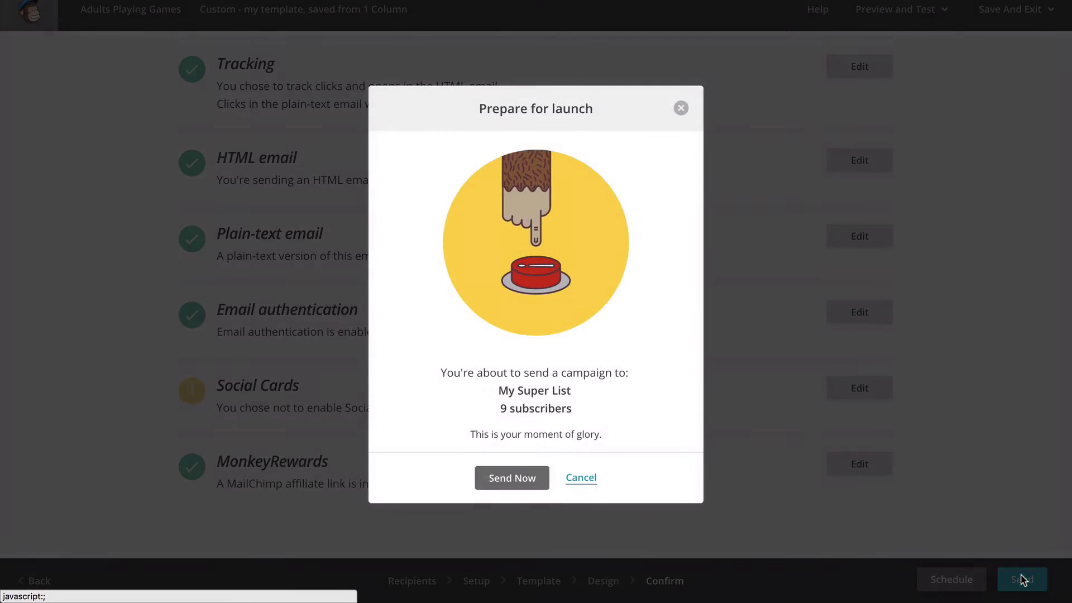
{"action": "left_click", "coordinate": [524, 478]}
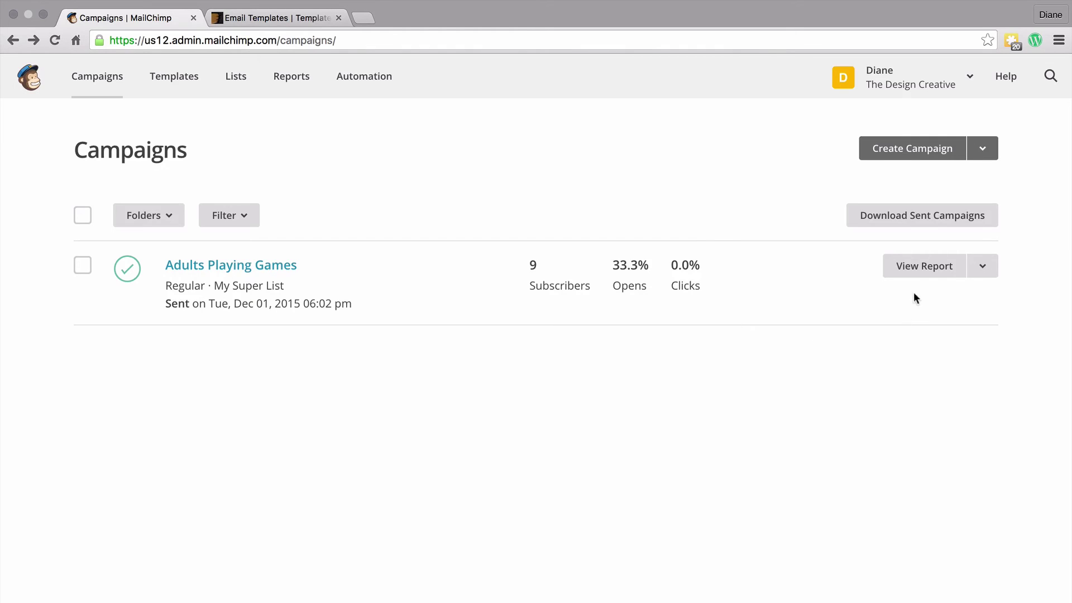
Open the Adults Playing Games report and scroll through its summary
{"action": "left_click", "coordinate": [913, 267]}
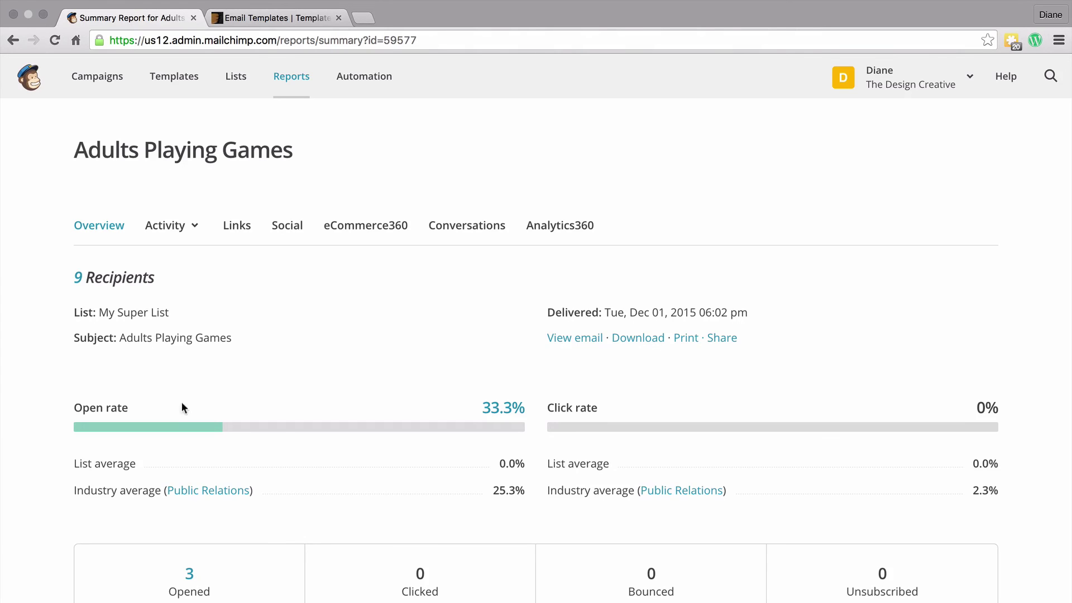
{"action": "scroll", "coordinate": [173, 401], "scroll_direction": "down", "scroll_amount": 10}
{"action": "scroll", "coordinate": [173, 401], "scroll_direction": "down", "scroll_amount": 10}
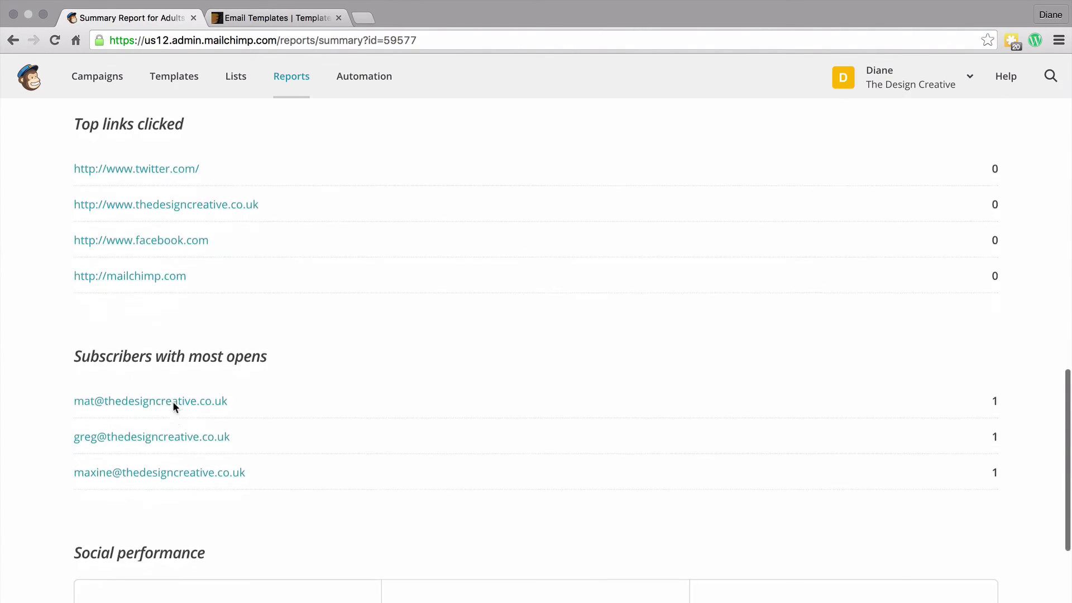
{"action": "scroll", "coordinate": [173, 407], "scroll_direction": "down", "scroll_amount": 1}
{"action": "scroll", "coordinate": [346, 416], "scroll_direction": "down", "scroll_amount": 7}
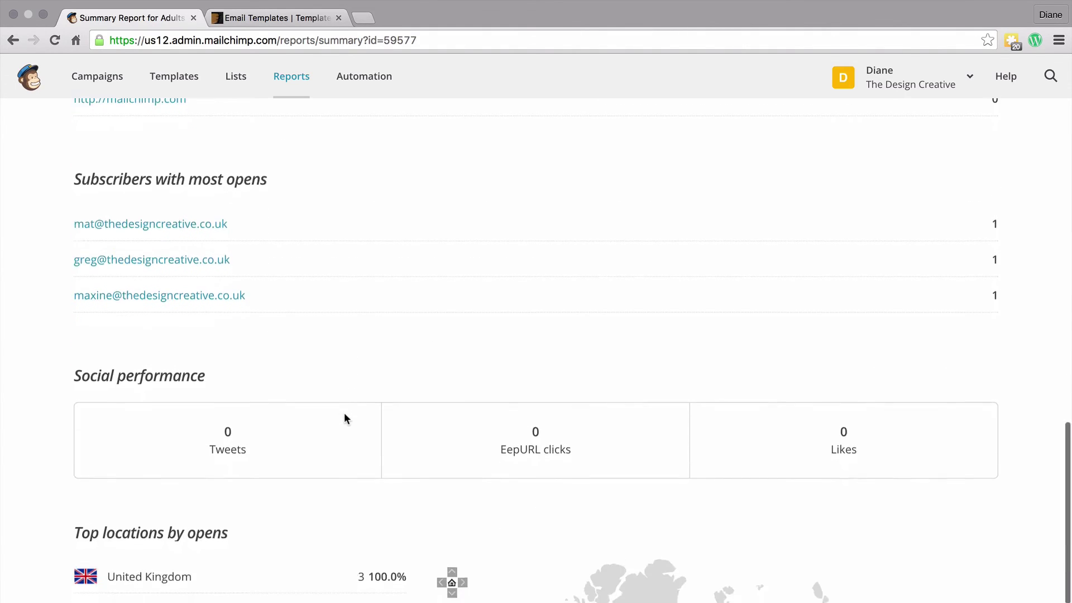
{"action": "scroll", "coordinate": [343, 412], "scroll_direction": "up", "scroll_amount": 15}
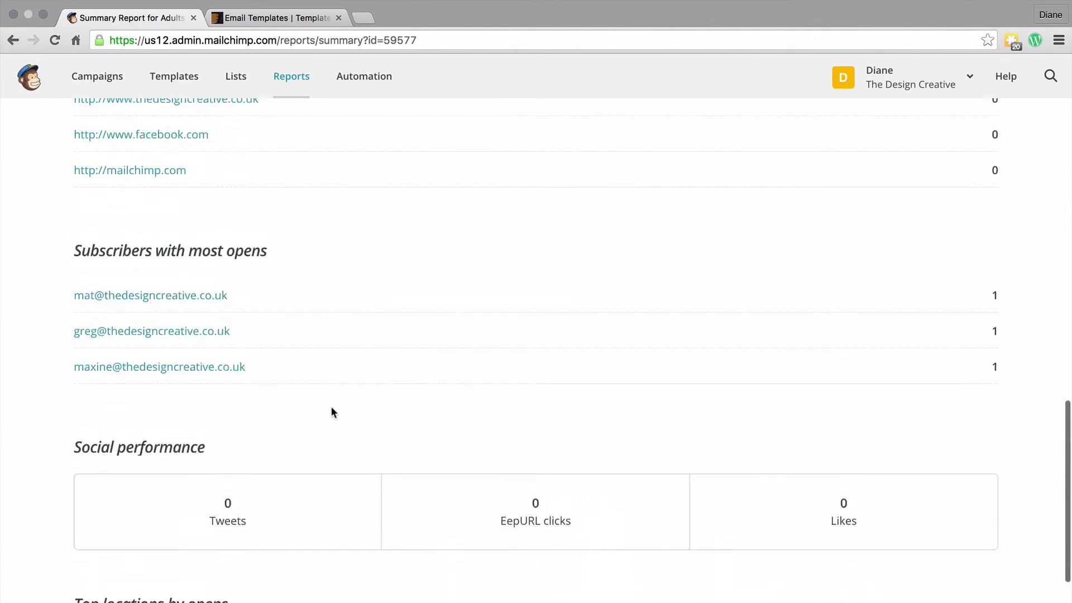
{"action": "scroll", "coordinate": [321, 405], "scroll_direction": "up", "scroll_amount": 11}
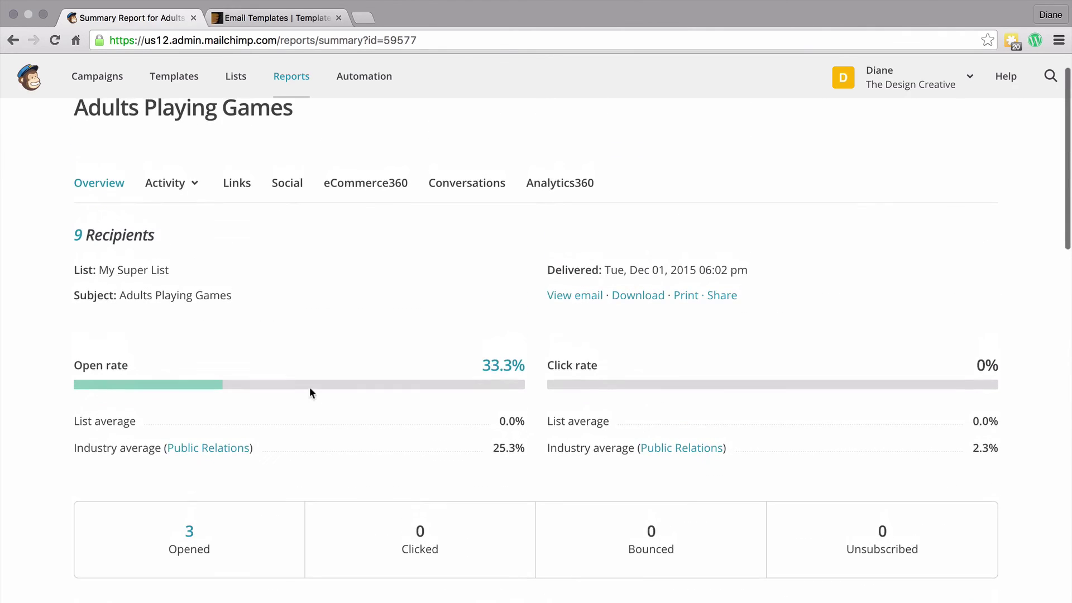
Check the Activity menu, review the rest of the report, and return to the Dashboard
{"action": "left_click", "coordinate": [200, 190]}
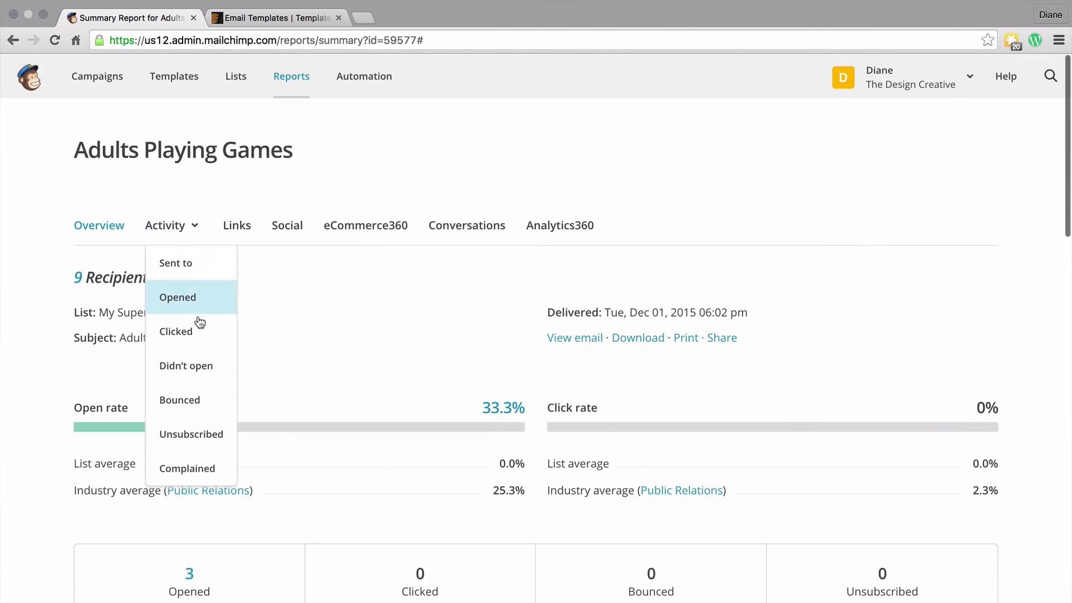
{"action": "left_click", "coordinate": [396, 343]}
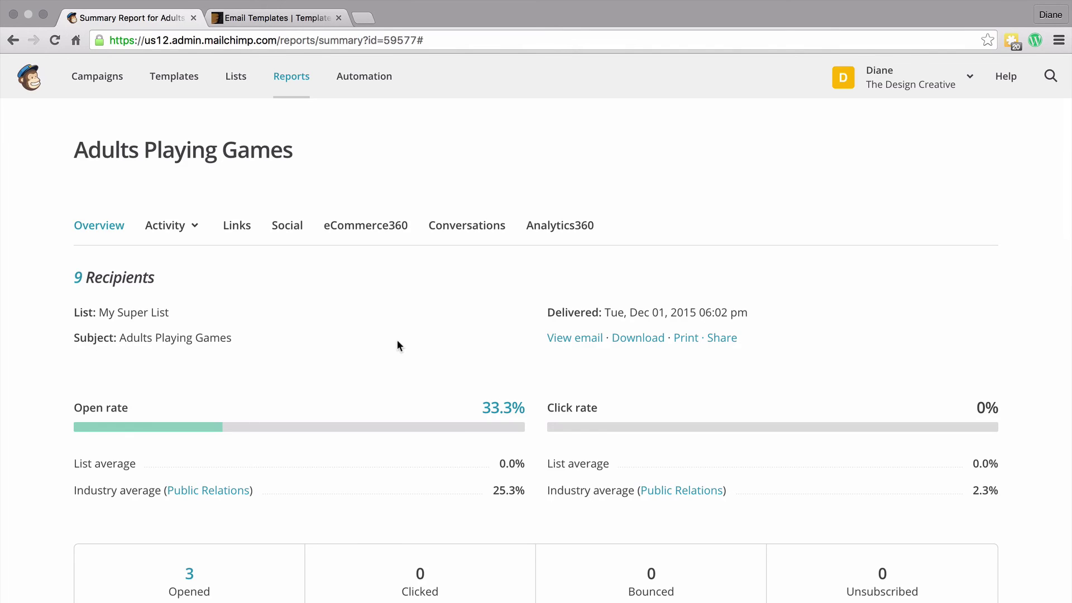
{"action": "scroll", "coordinate": [397, 340], "scroll_direction": "down", "scroll_amount": 3}
{"action": "scroll", "coordinate": [386, 335], "scroll_direction": "down", "scroll_amount": 6}
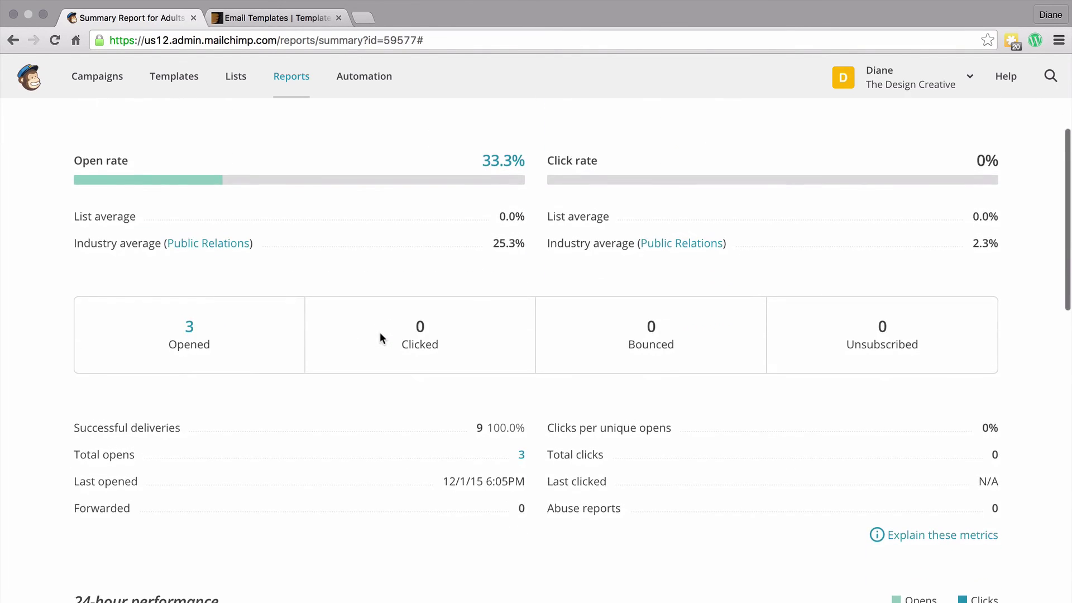
{"action": "scroll", "coordinate": [380, 335], "scroll_direction": "down", "scroll_amount": 2}
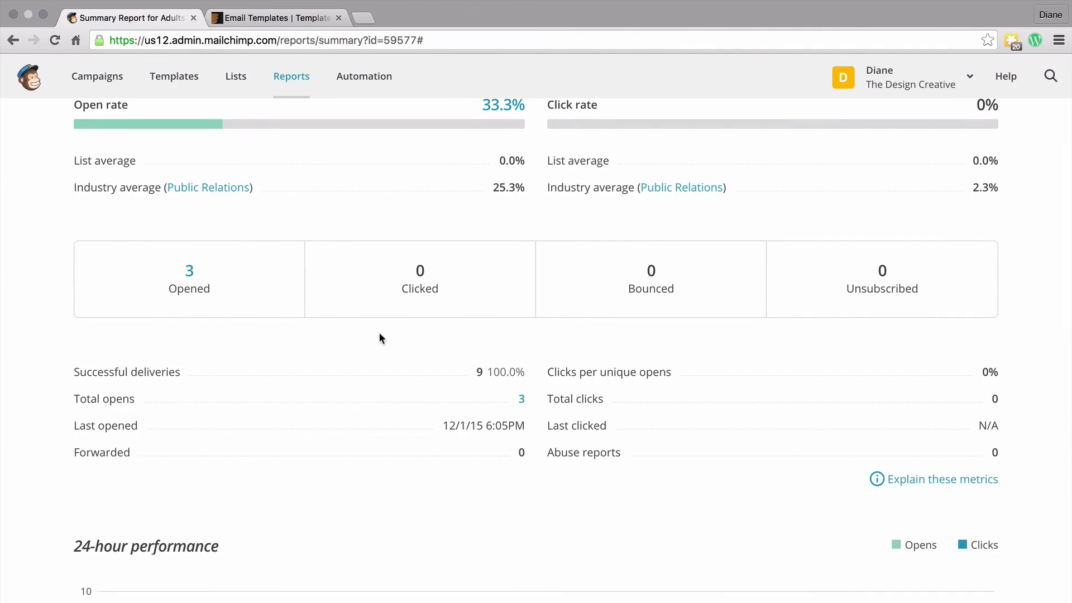
{"action": "scroll", "coordinate": [380, 336], "scroll_direction": "up", "scroll_amount": 11}
{"action": "left_click", "coordinate": [30, 79]}
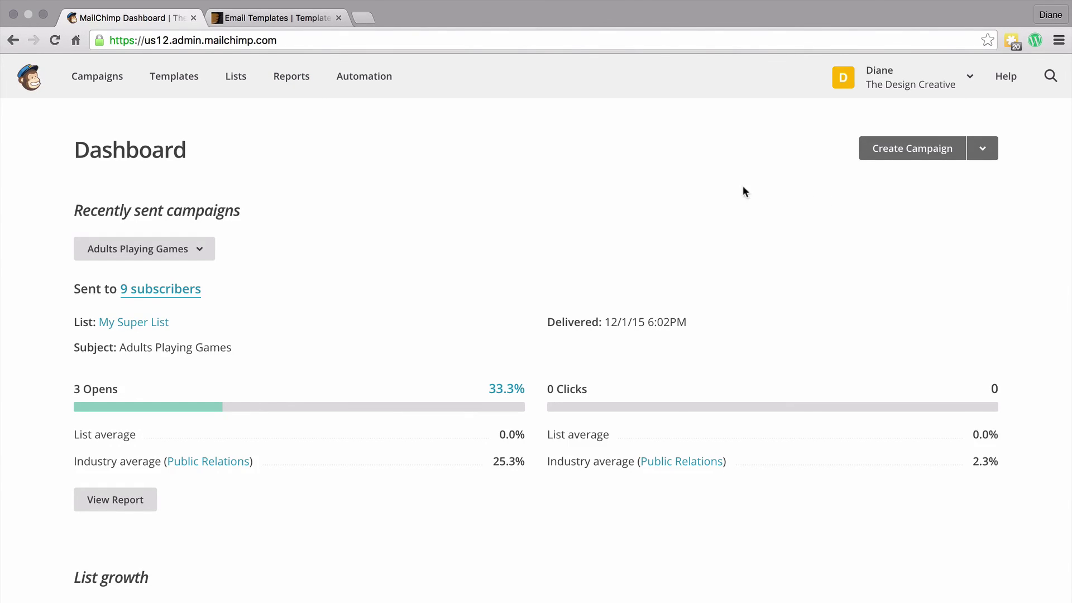
{"action": "scroll", "coordinate": [287, 263], "scroll_direction": "down", "scroll_amount": 12}
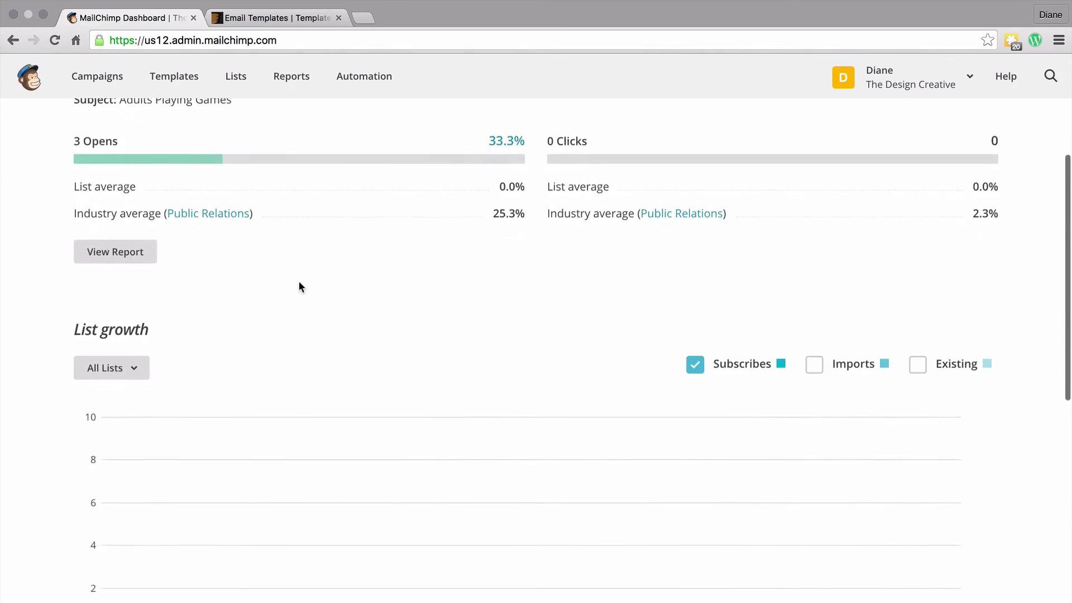
{"action": "scroll", "coordinate": [298, 282], "scroll_direction": "down", "scroll_amount": 2}
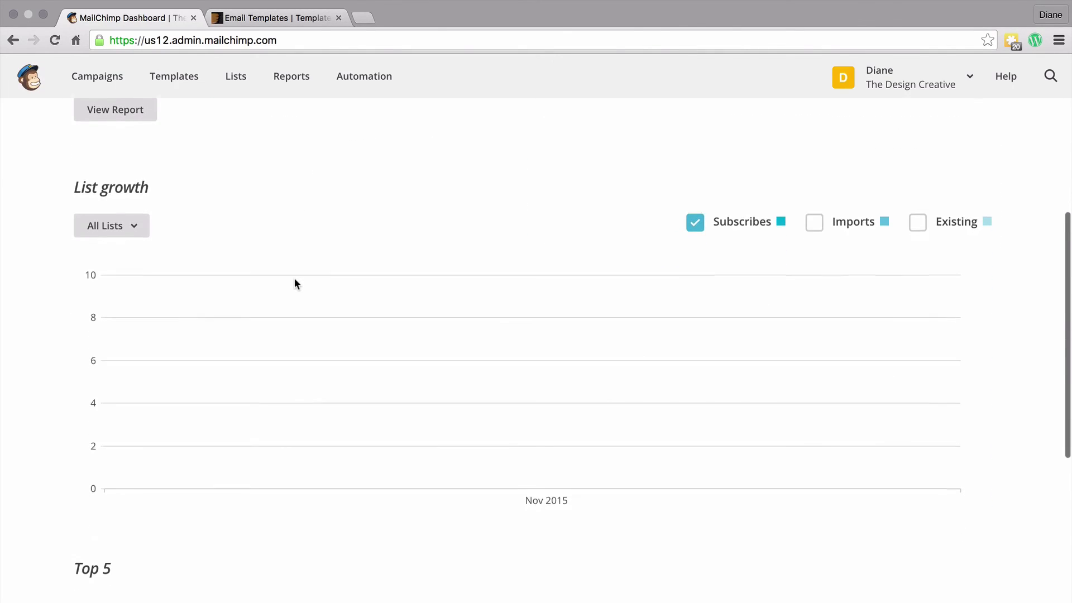
{"action": "scroll", "coordinate": [294, 279], "scroll_direction": "down", "scroll_amount": 9}
{"action": "scroll", "coordinate": [297, 279], "scroll_direction": "down", "scroll_amount": 10}
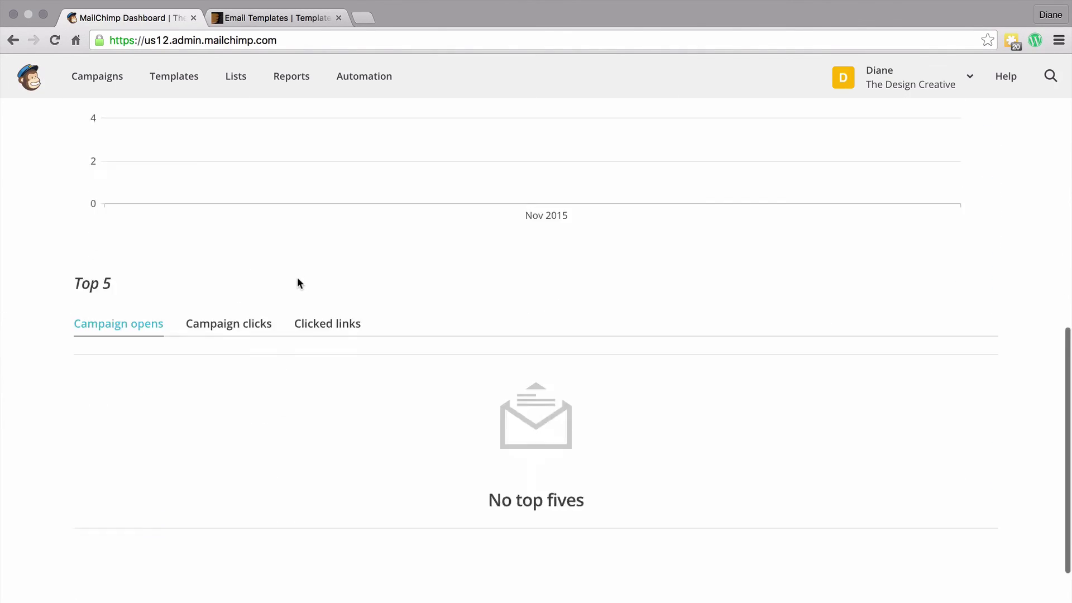